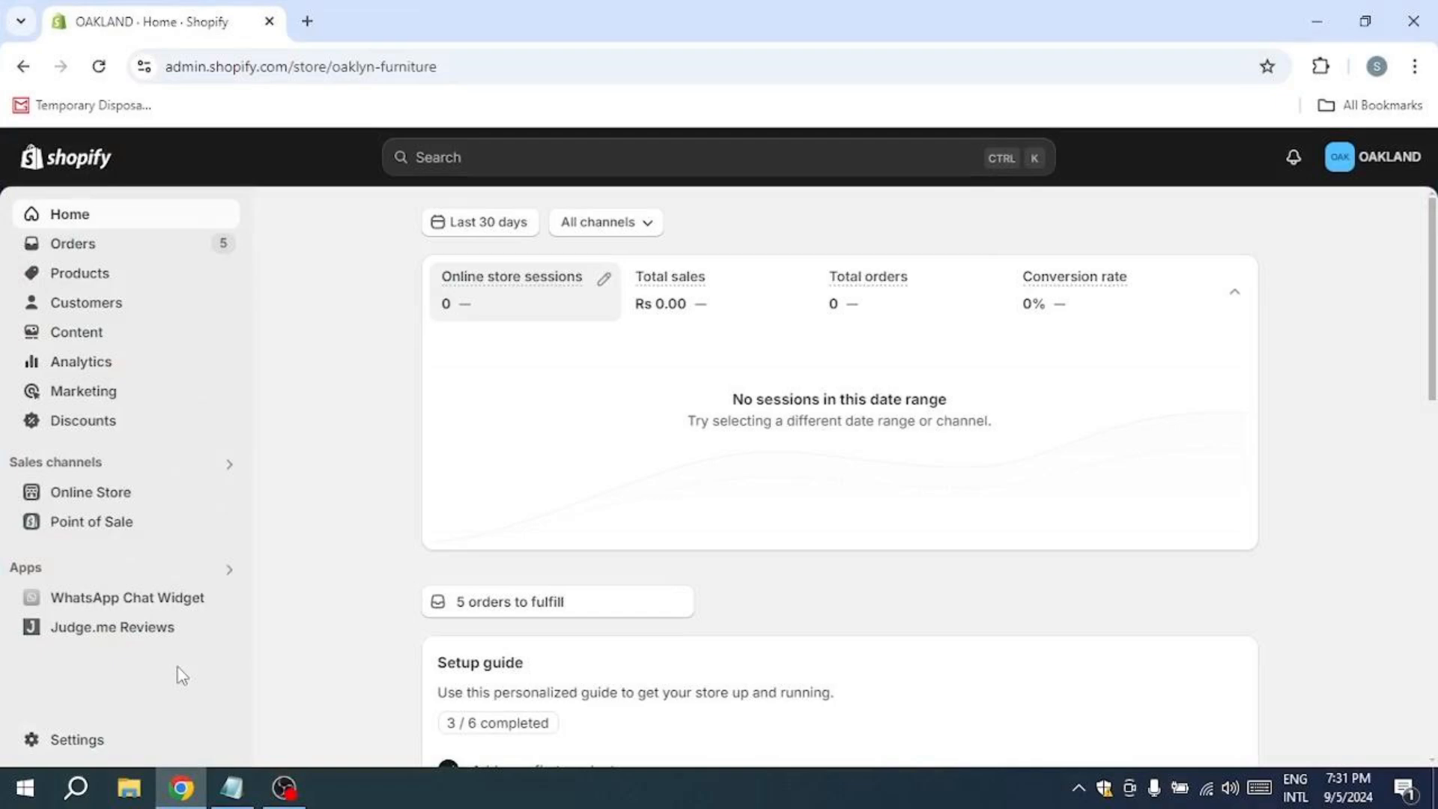
Step: Open the Shopify App Store from the store's app recommendations
left_click(229, 569)
left_click(504, 417)
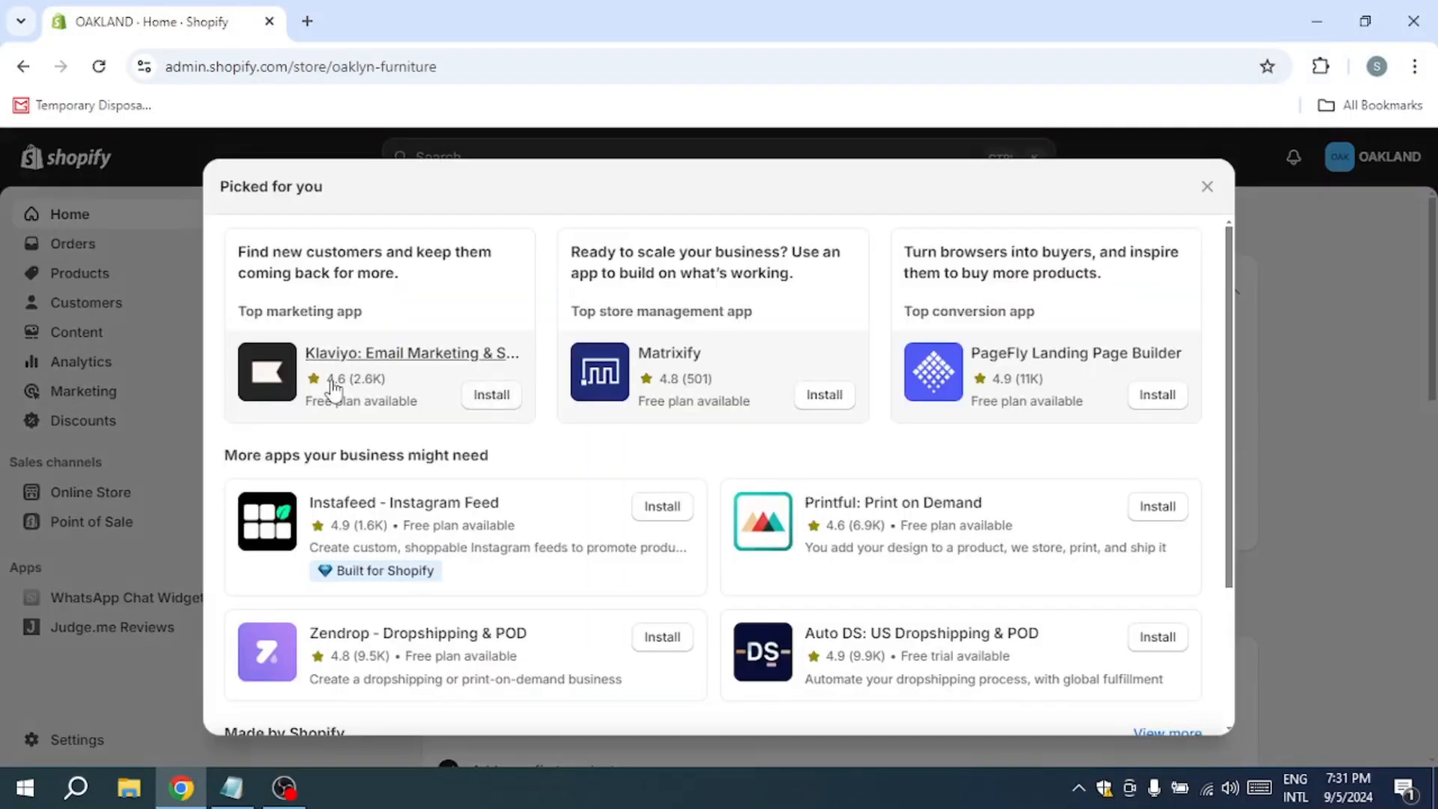
scroll(503, 536, "down", 3)
left_click(757, 711)
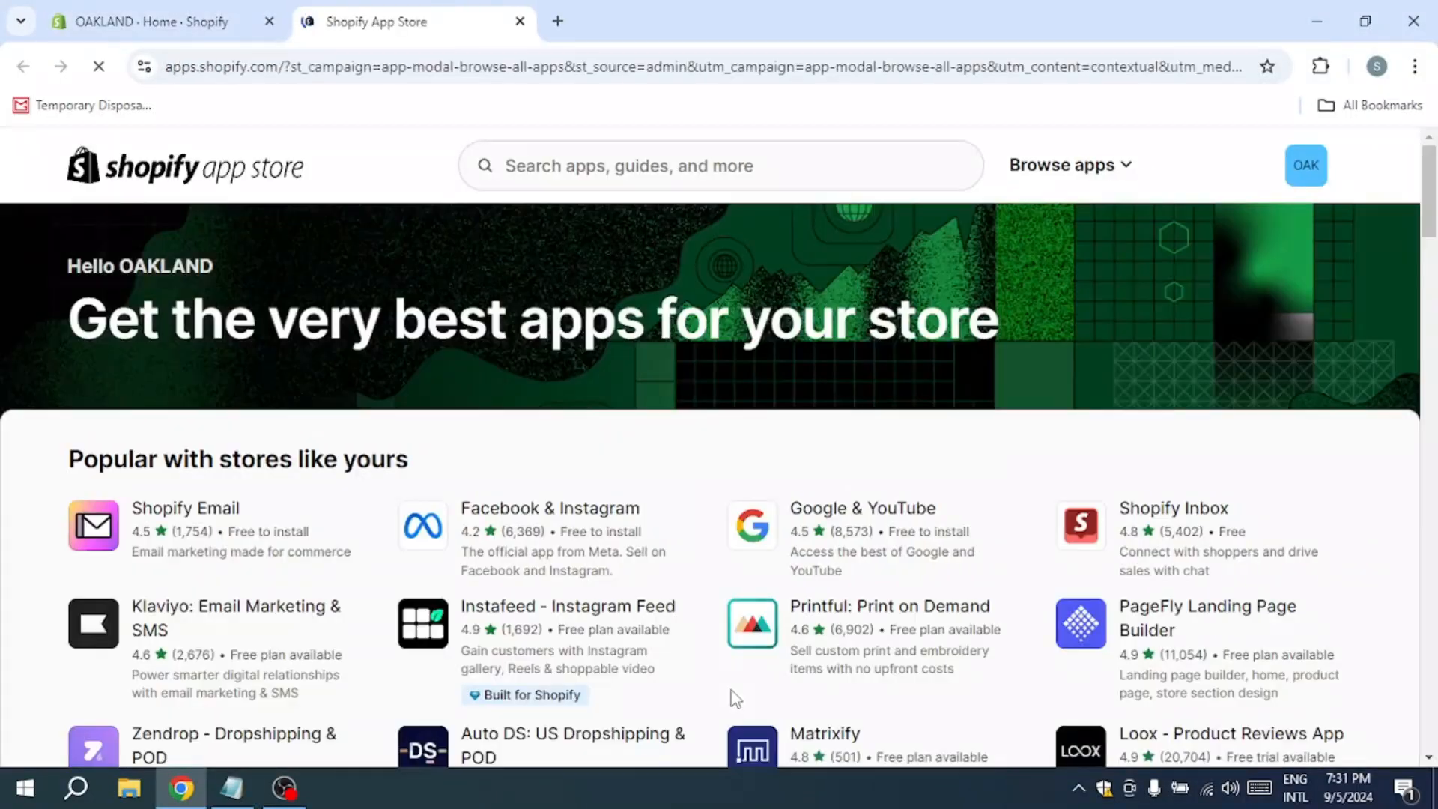
Step: Search the app store for "facebook"
left_click(684, 166)
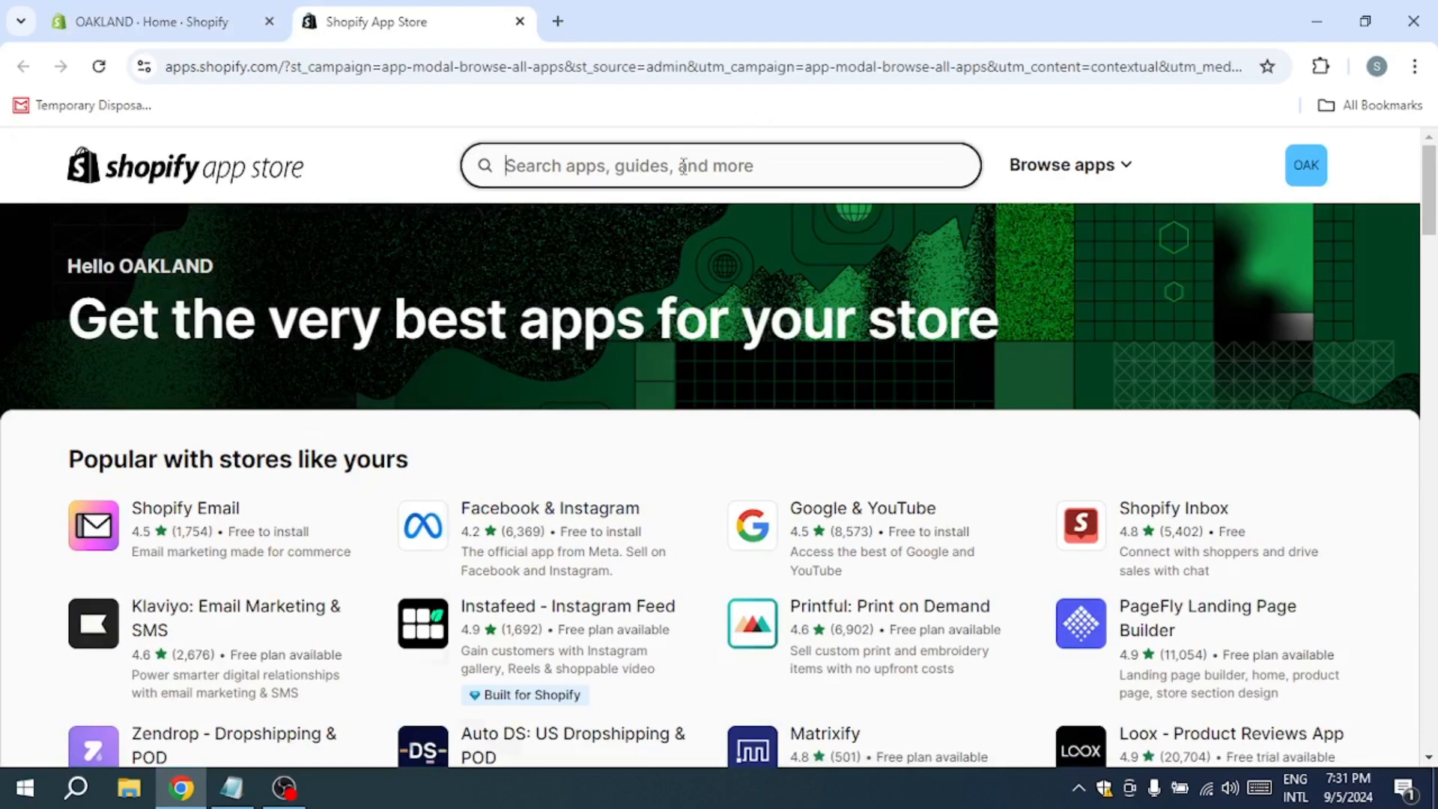
type("facebook")
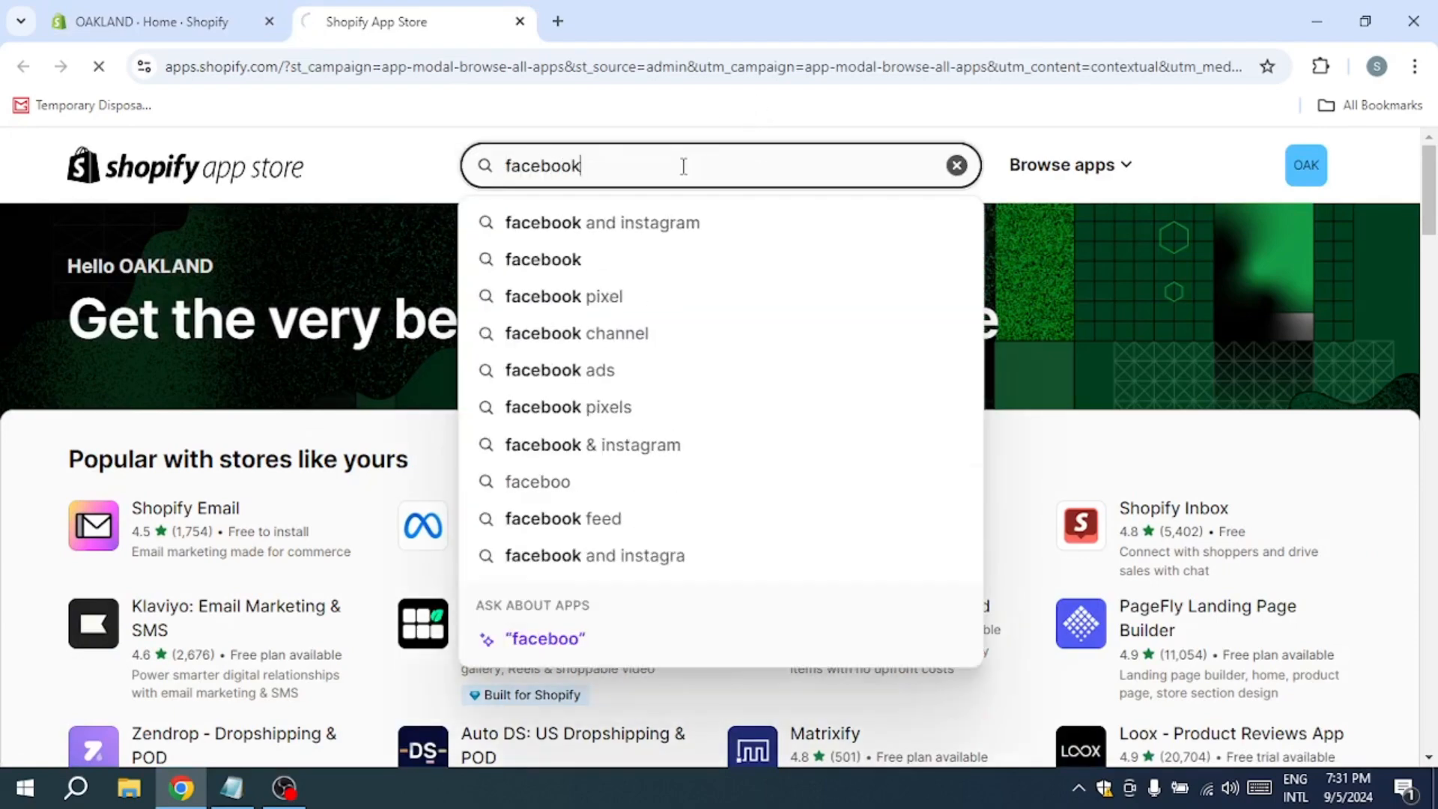
key("Return")
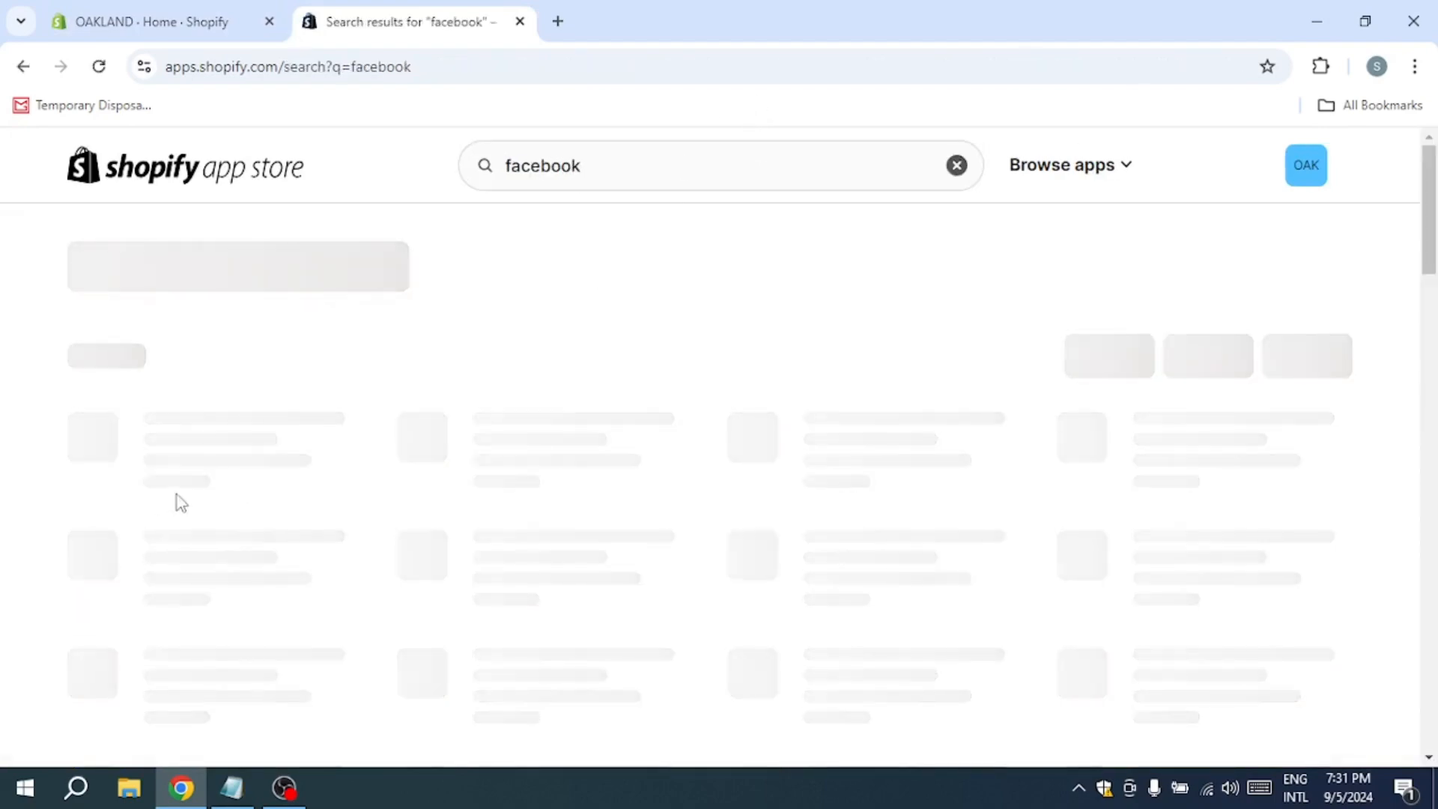
Step: Install Meta's Facebook & Instagram app on the store, granting its requested data access
left_click(219, 539)
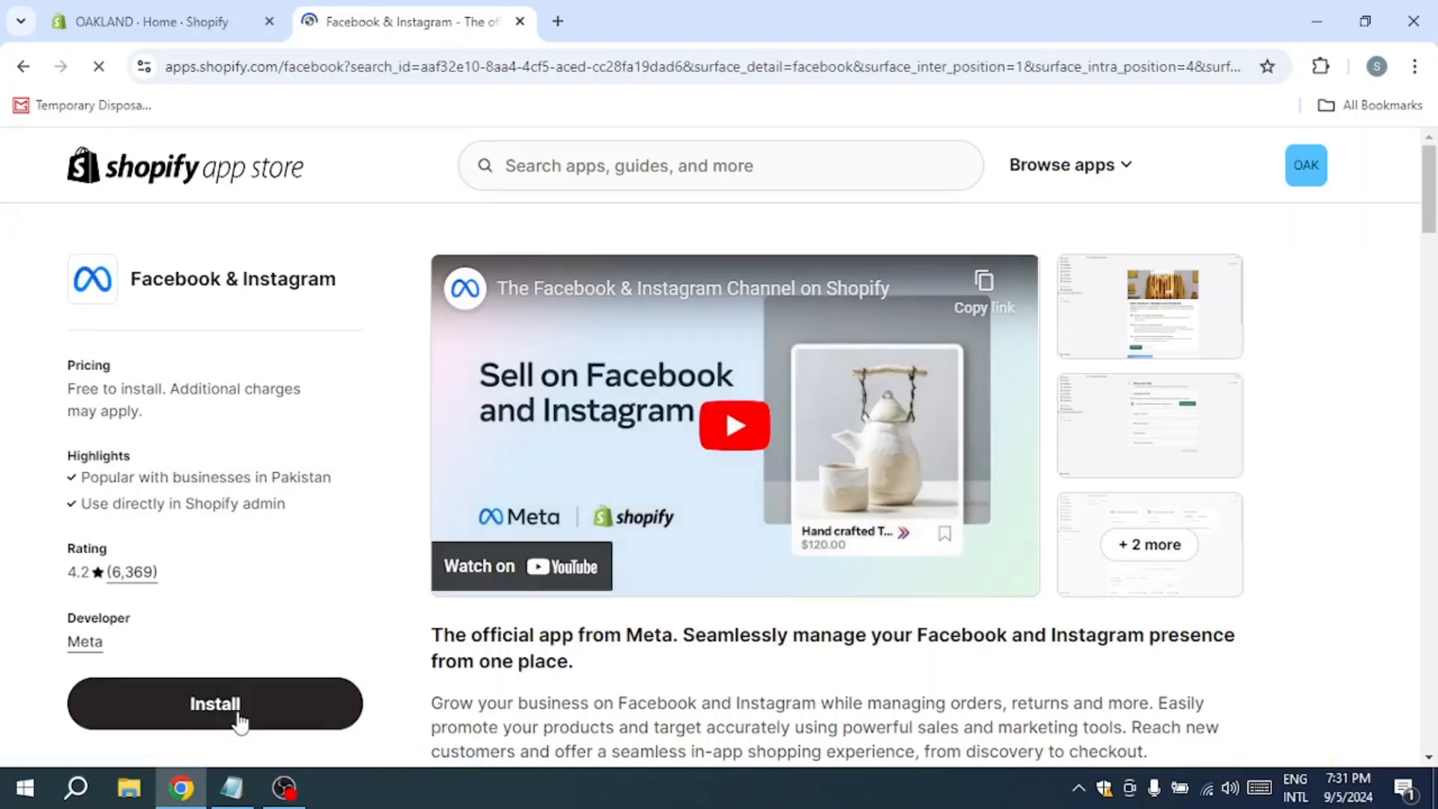
left_click(247, 700)
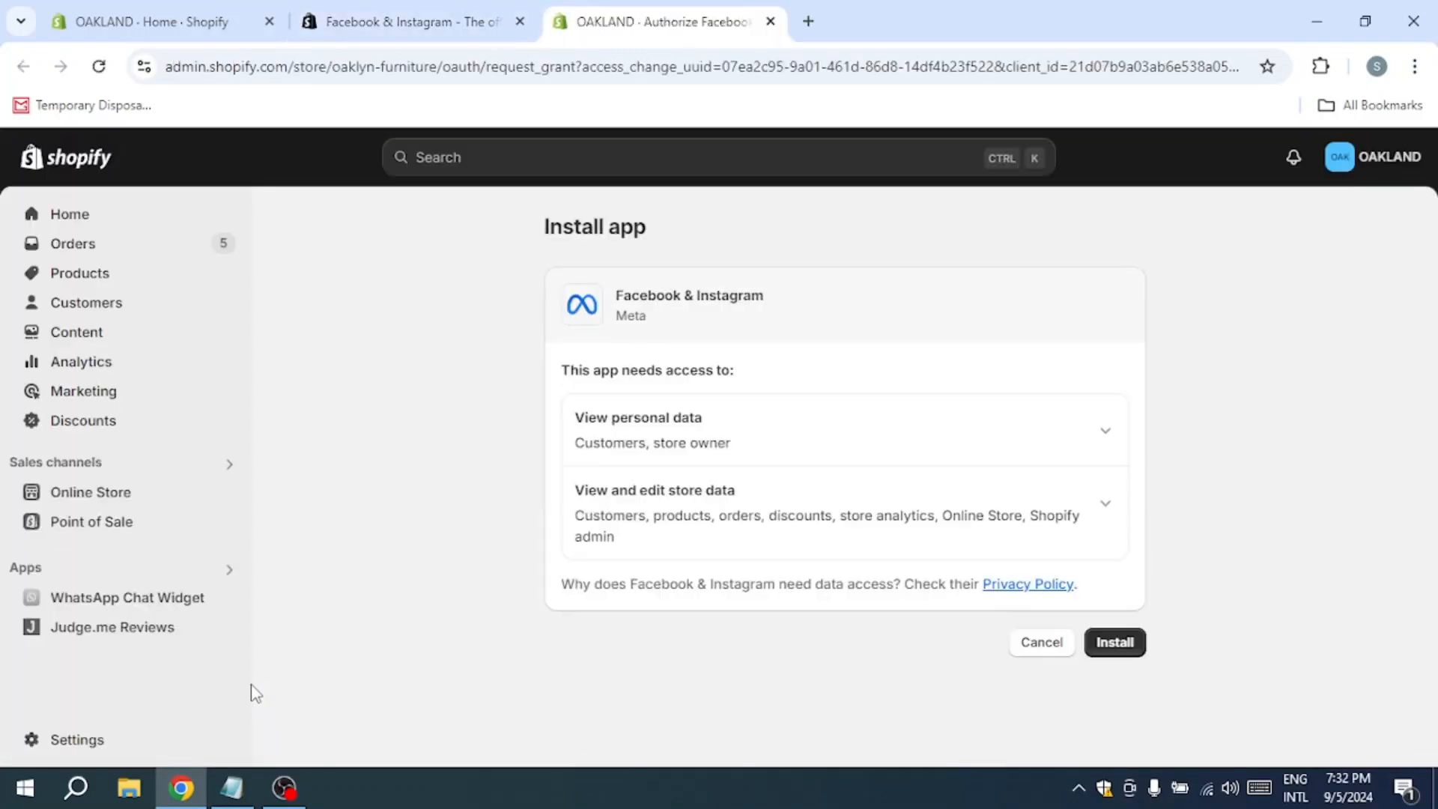
left_click(1127, 641)
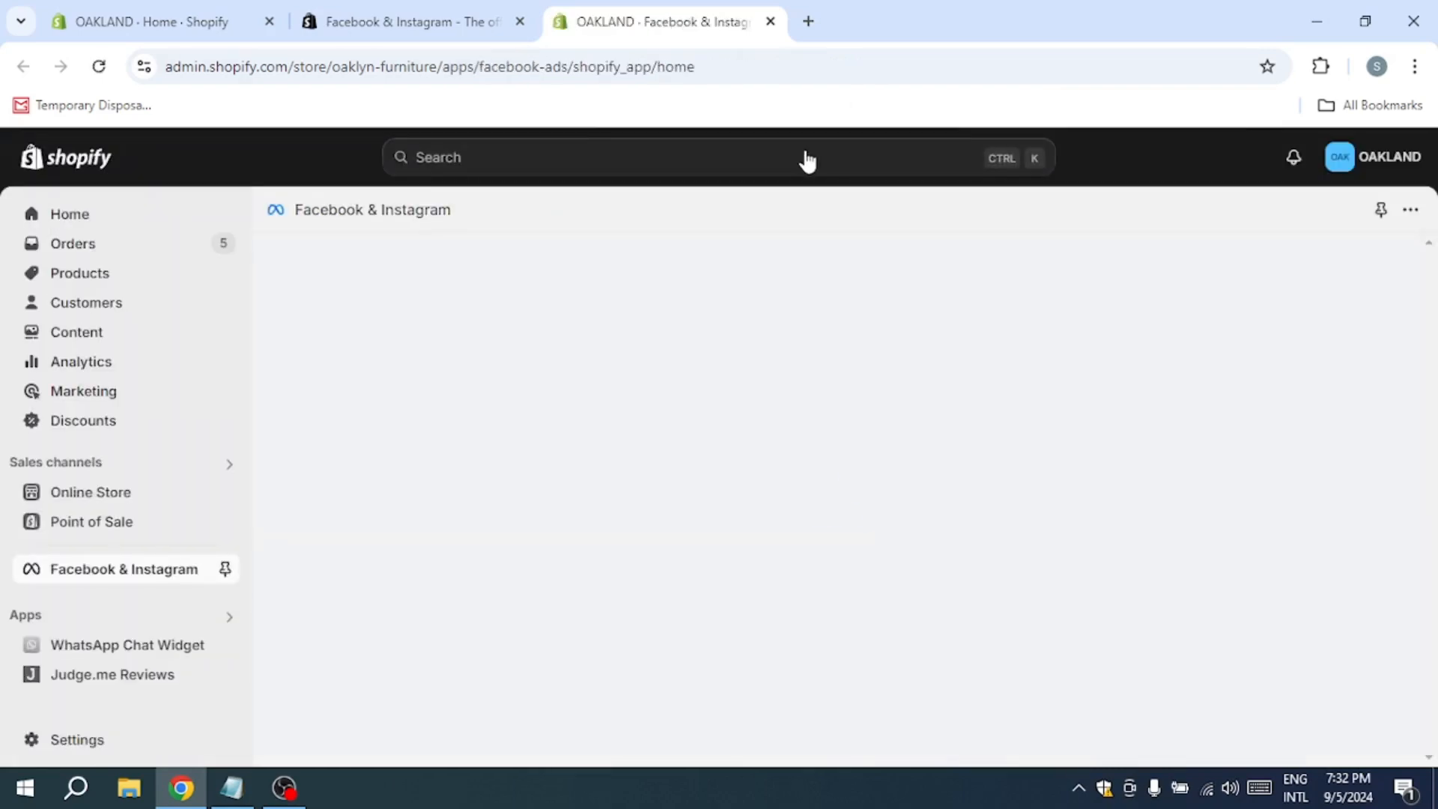
Step: Start the Facebook and Instagram ads setup, connecting the previously used Facebook account and its existing business portfolio
left_click(392, 586)
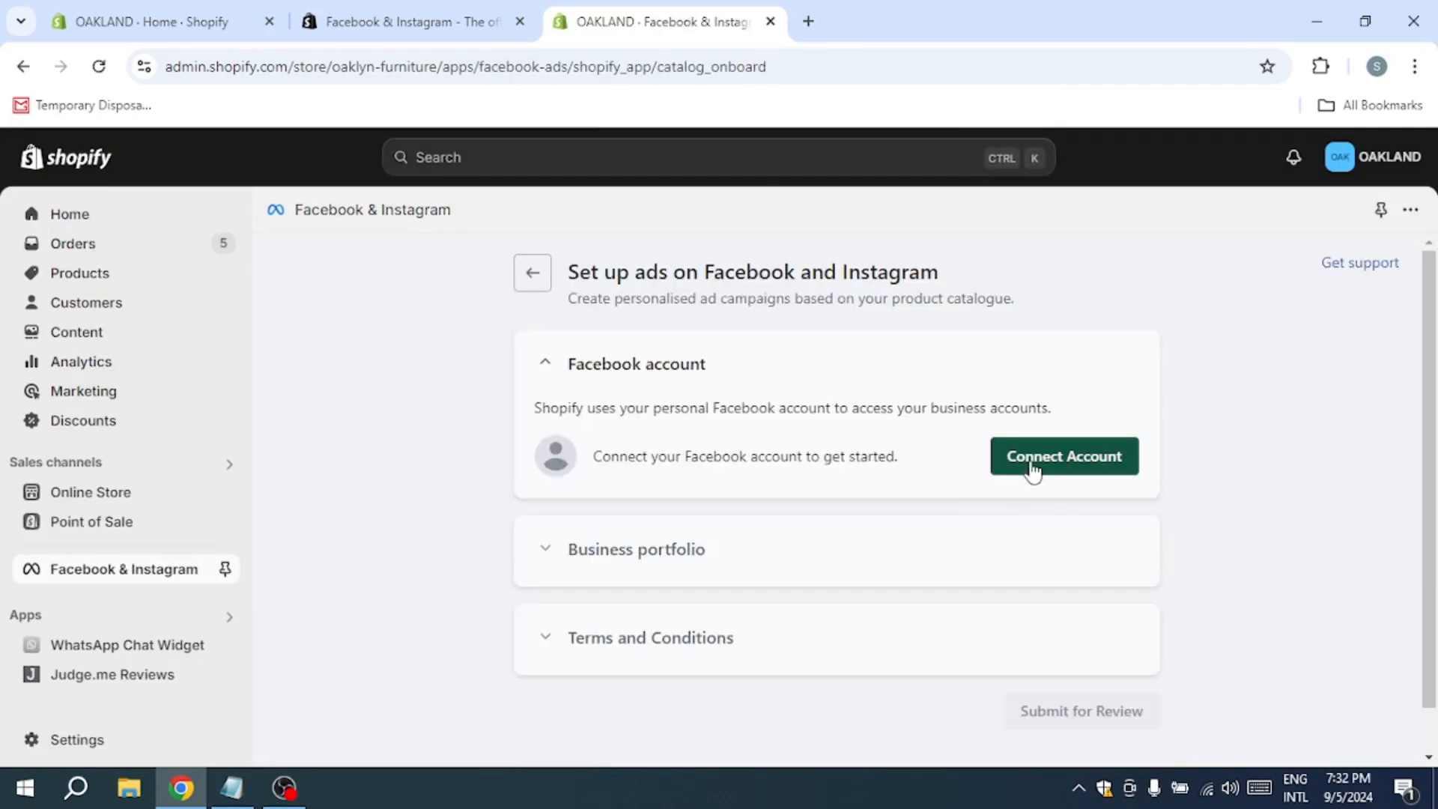
left_click(1033, 467)
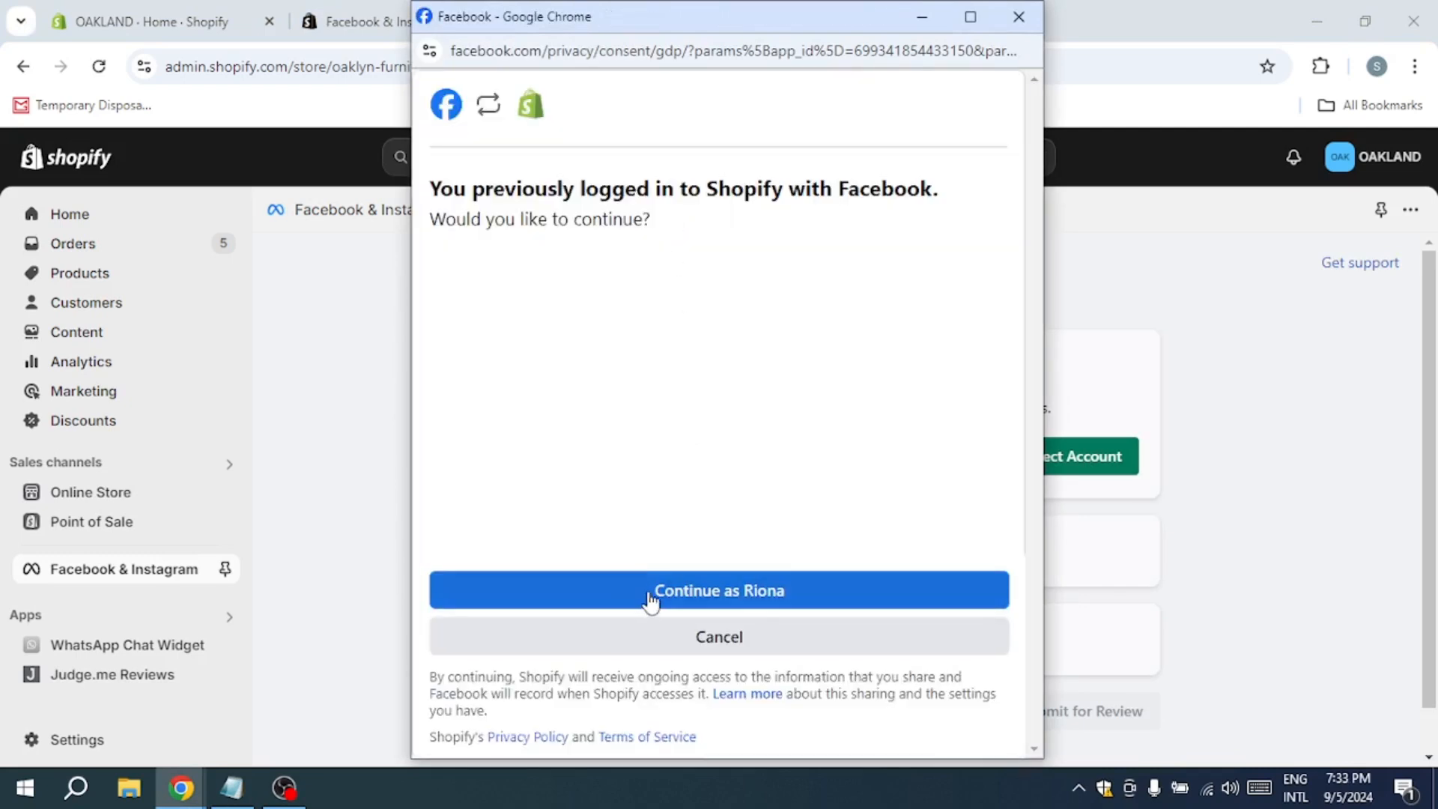
left_click(650, 593)
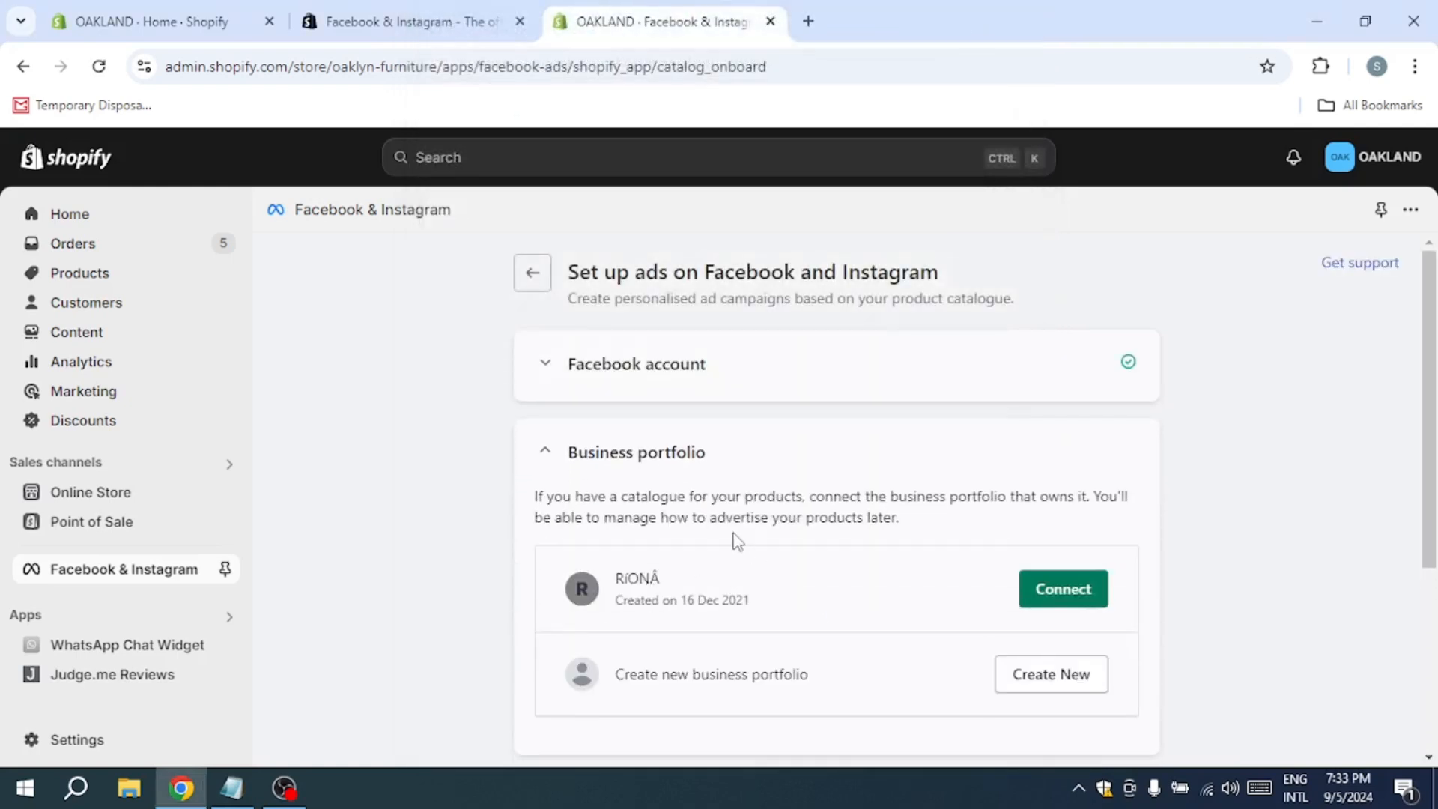
scroll(738, 540, "down", 3)
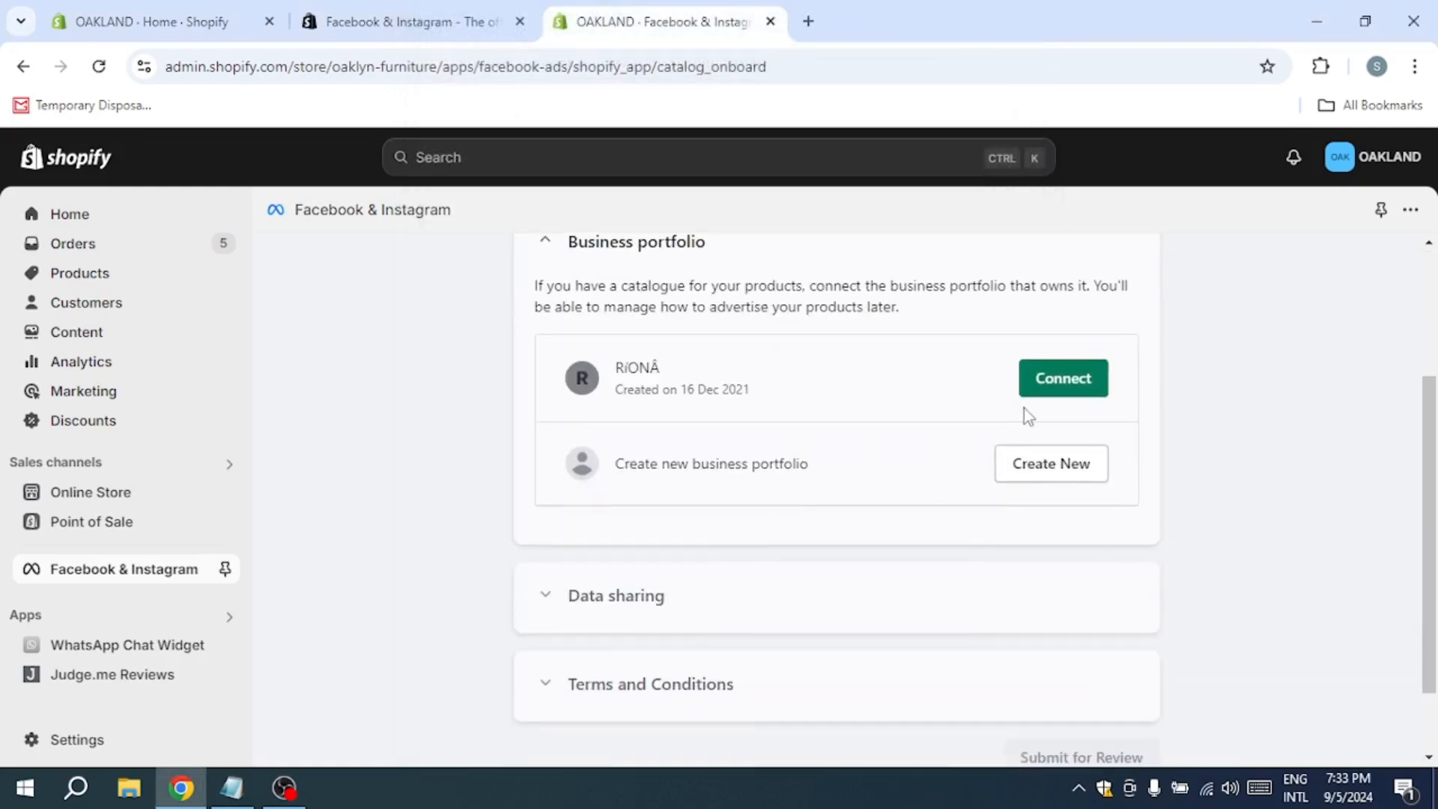
left_click(1052, 378)
Step: Open the data sharing preferences and review the details of what the Enhanced option shares
left_click(1073, 487)
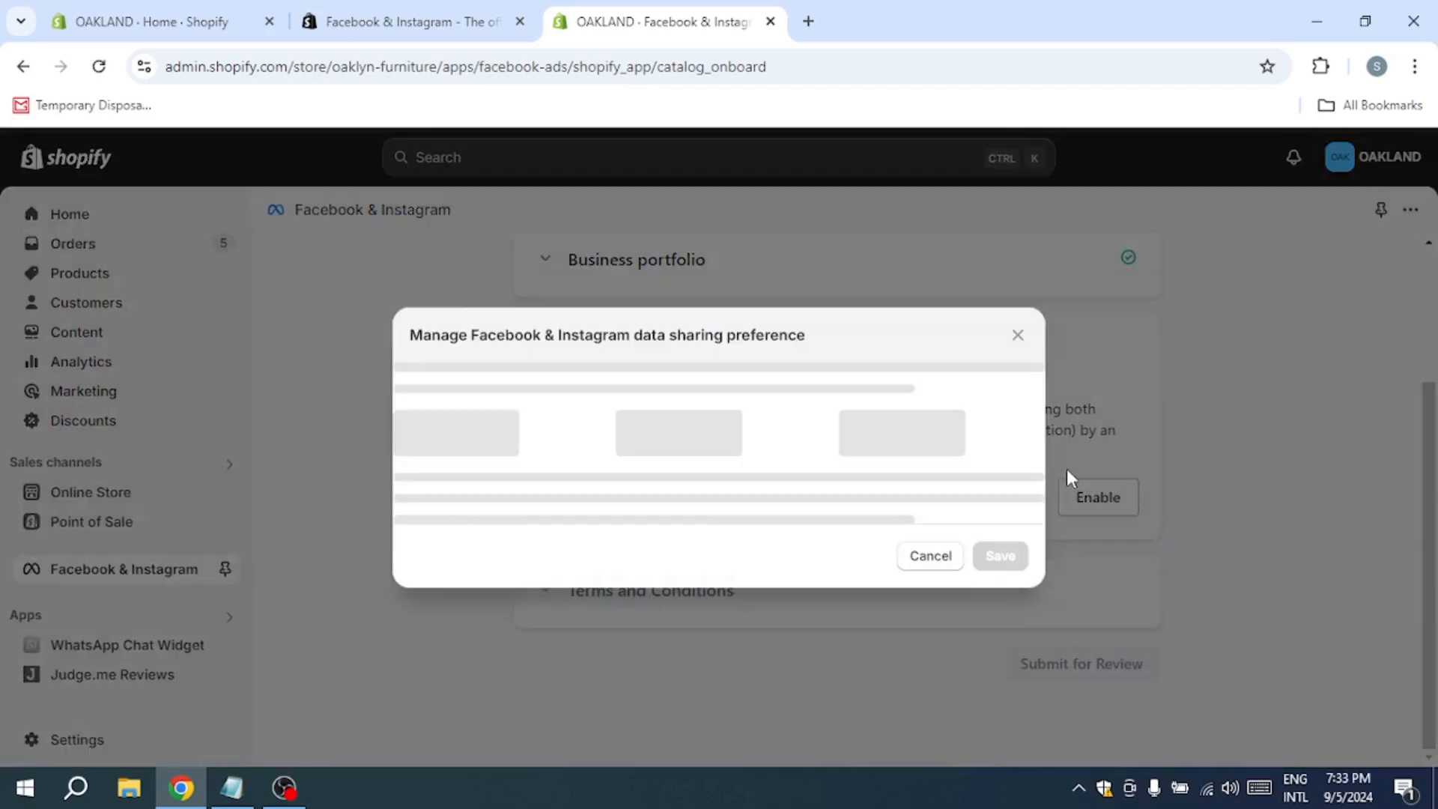
scroll(626, 528, "down", 3)
scroll(627, 525, "up", 1)
scroll(627, 522, "down", 1)
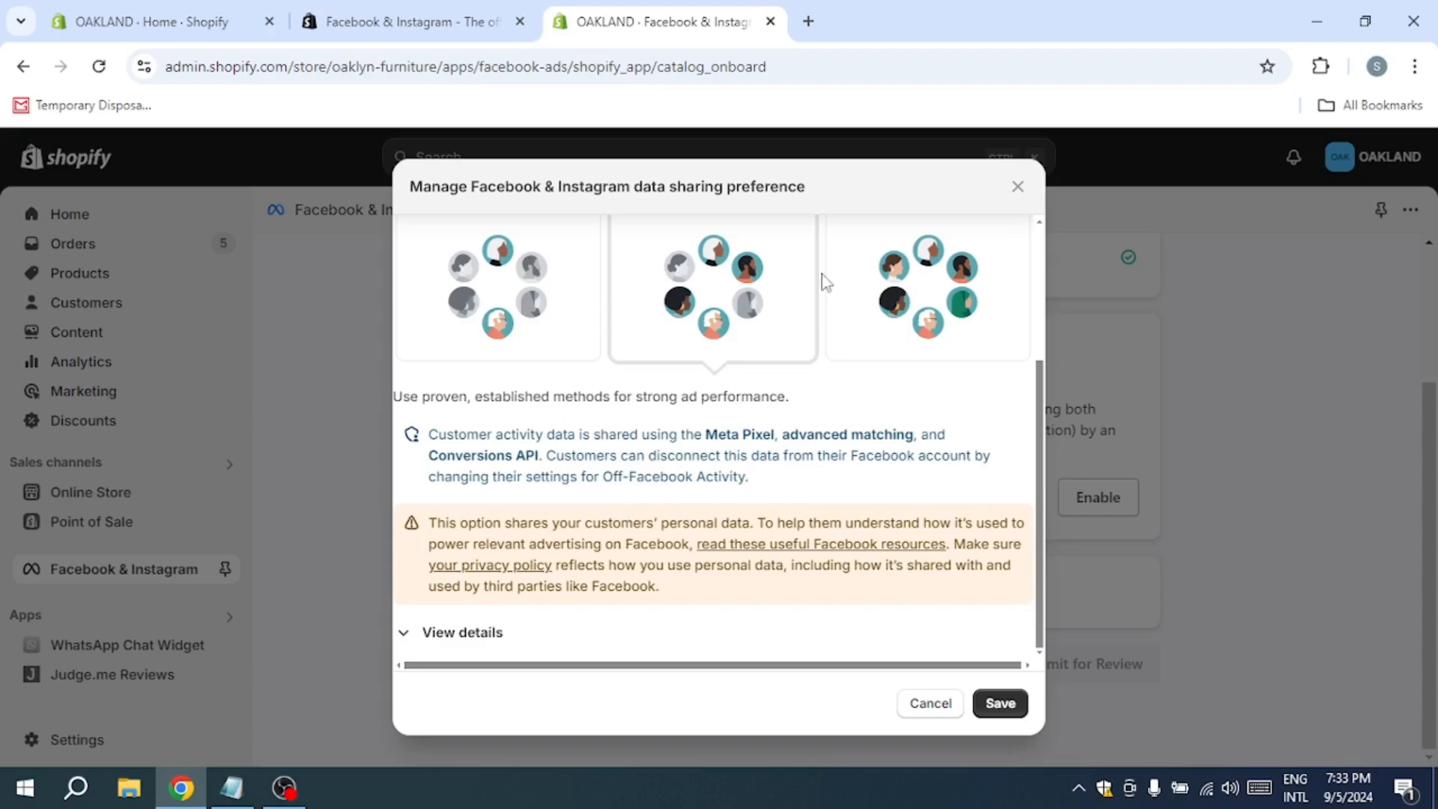
left_click(454, 629)
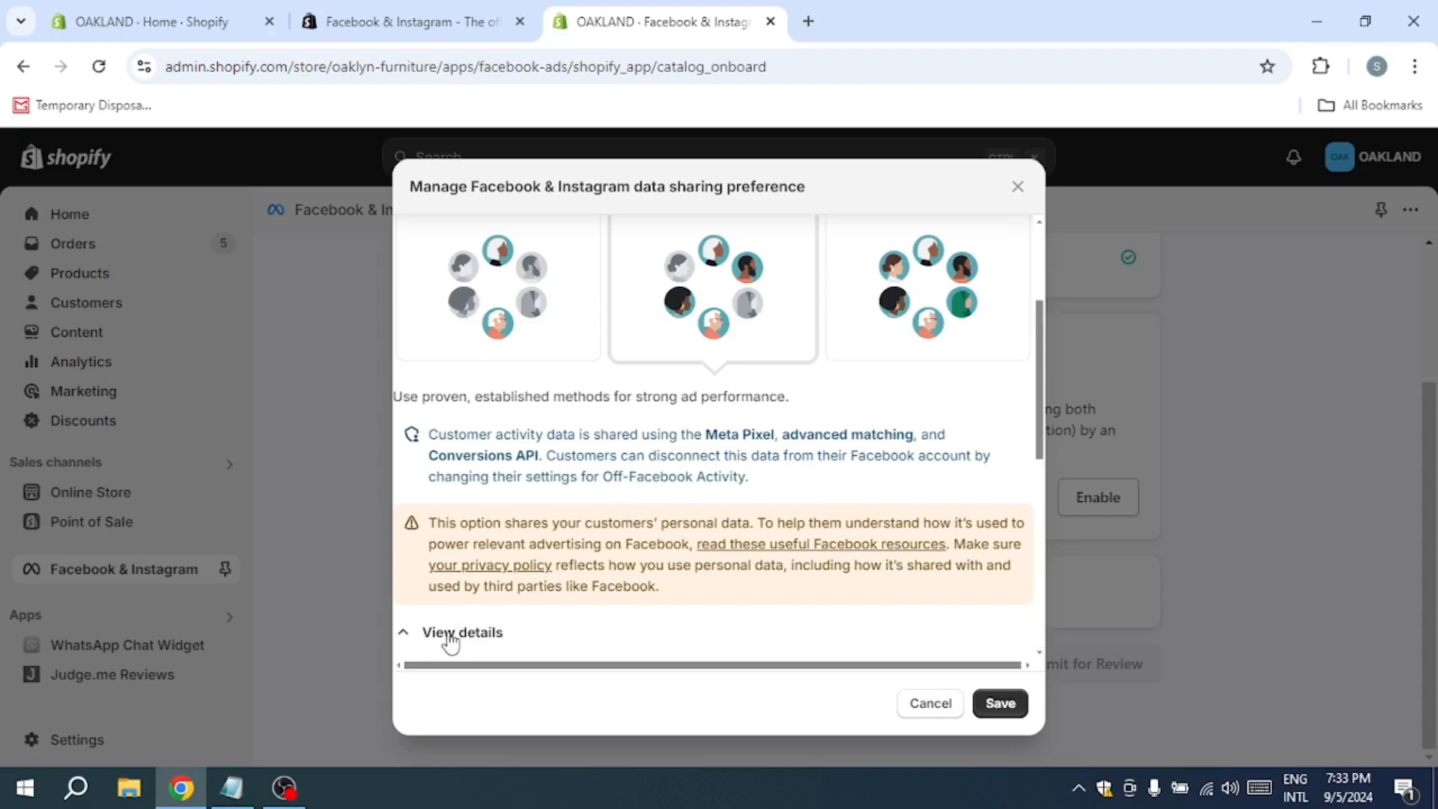
scroll(453, 621, "down", 6)
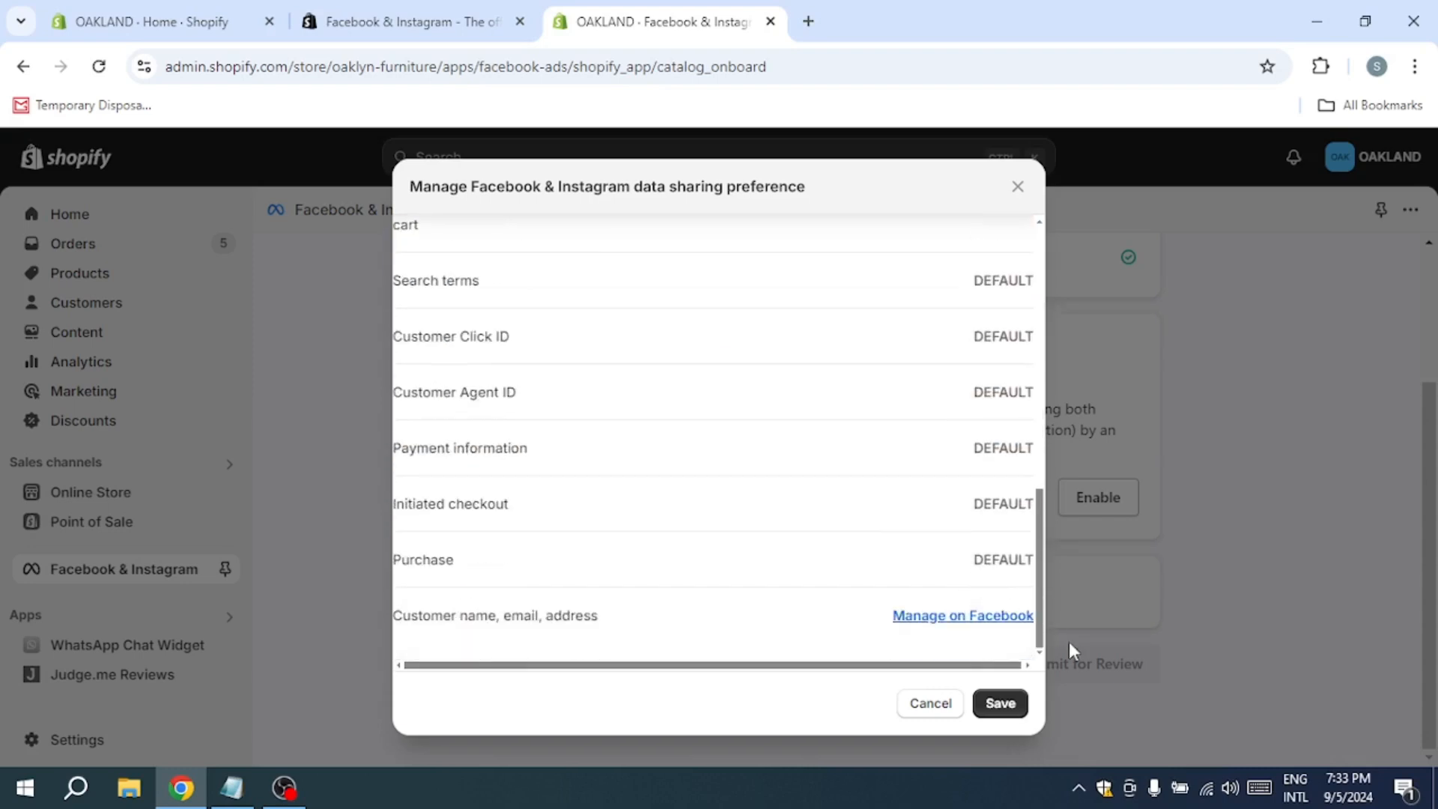
scroll(959, 562, "up", 10)
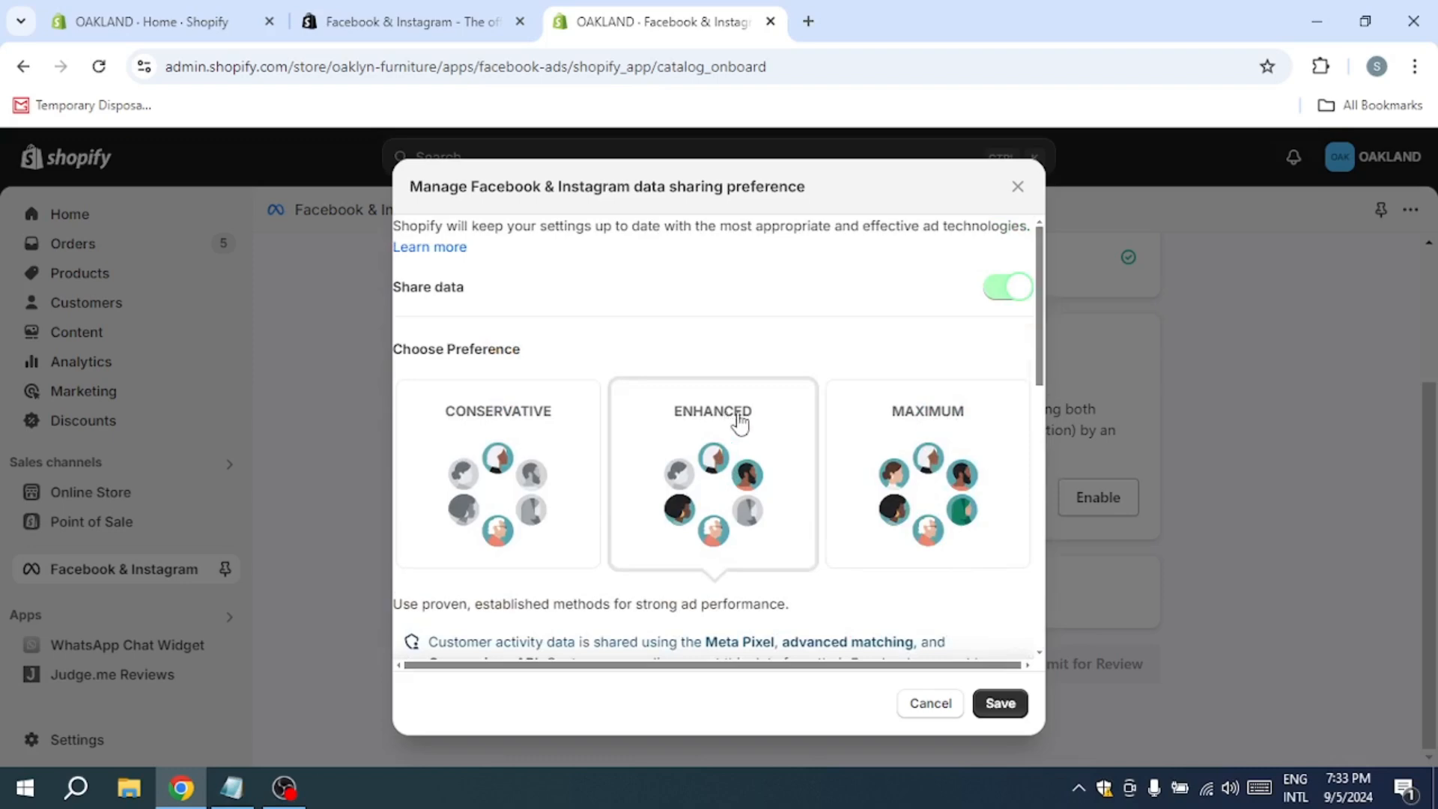
Step: Select the Maximum data sharing preference and review the customer data it shares
left_click(891, 441)
scroll(890, 464, "down", 3)
scroll(890, 466, "down", 3)
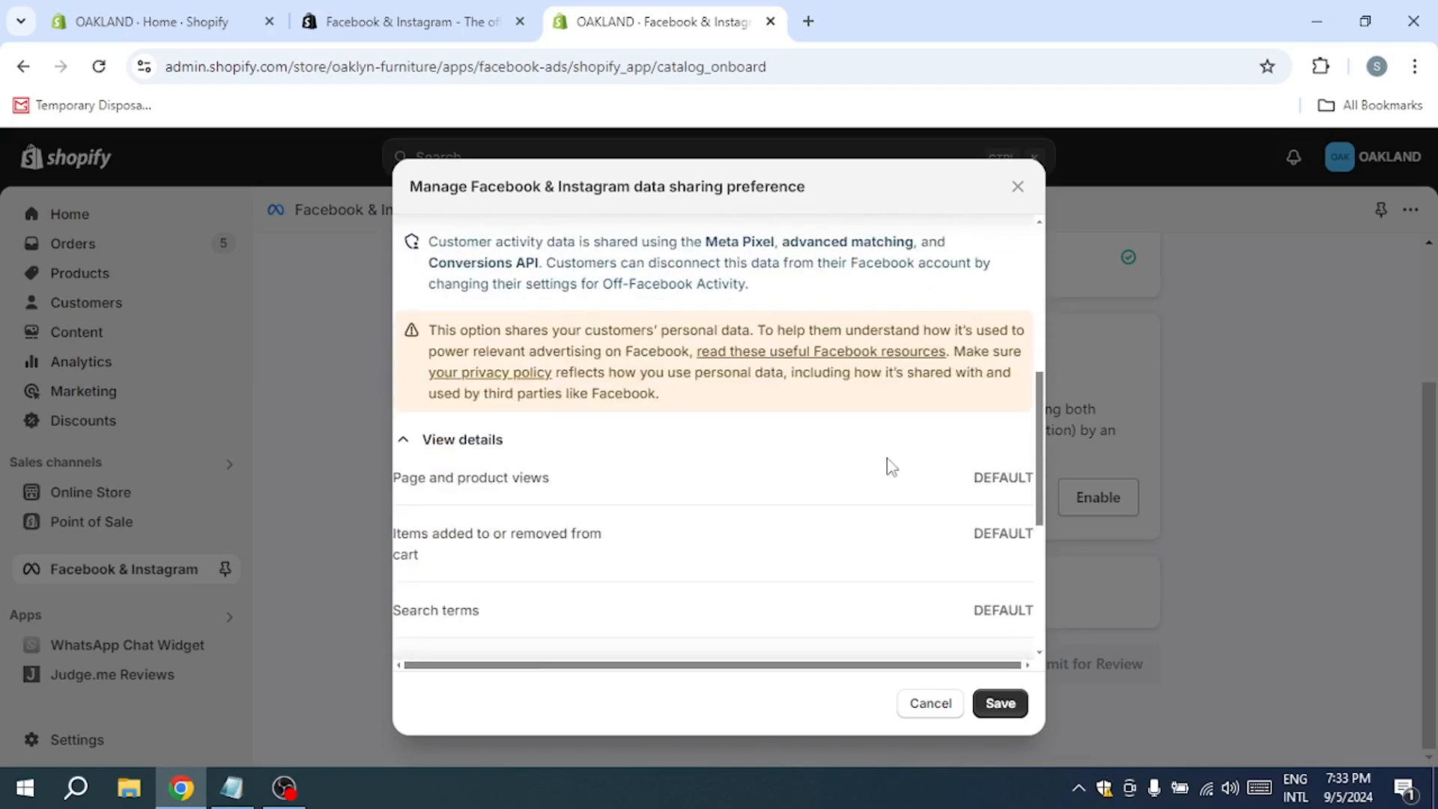
scroll(889, 463, "up", 3)
scroll(890, 461, "down", 5)
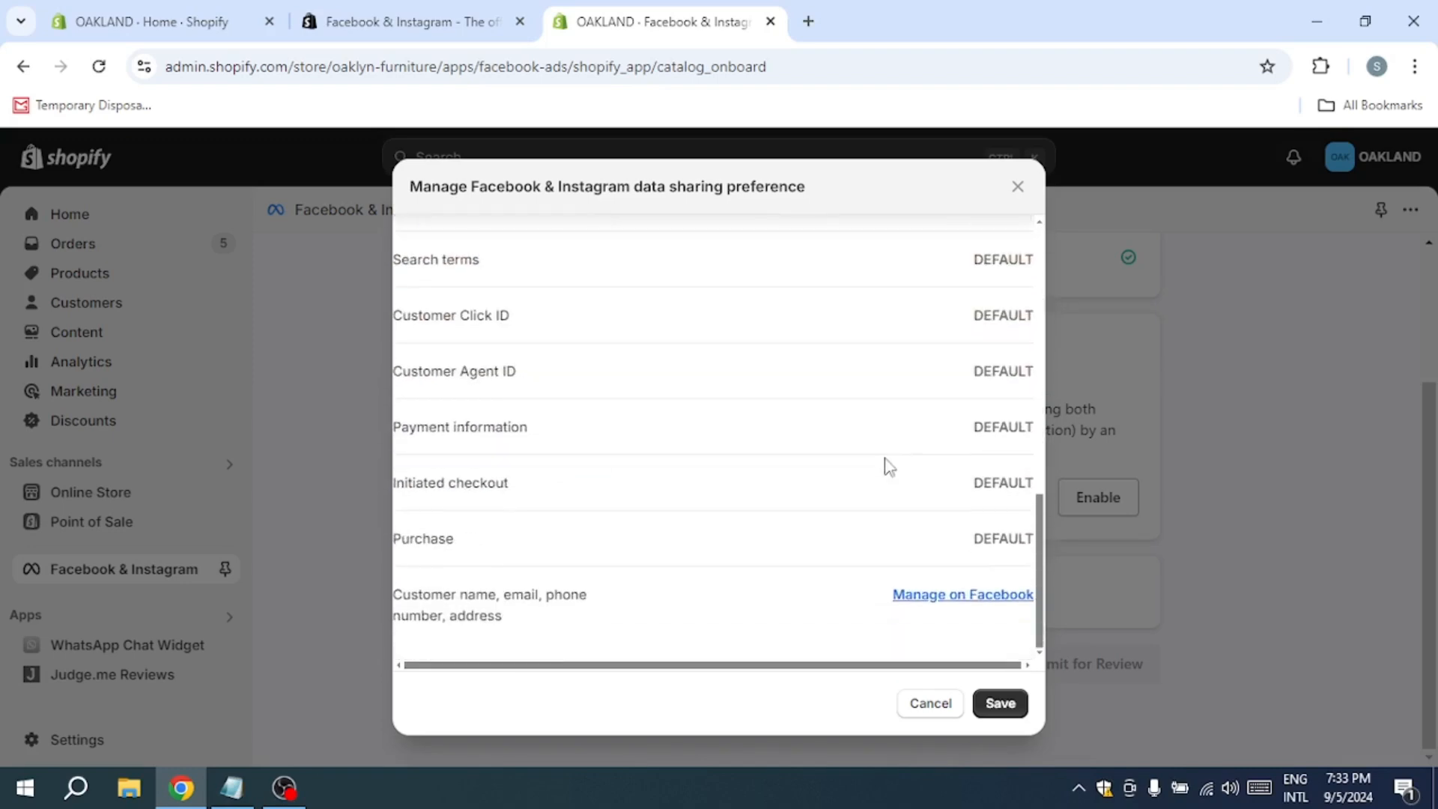
scroll(888, 466, "up", 10)
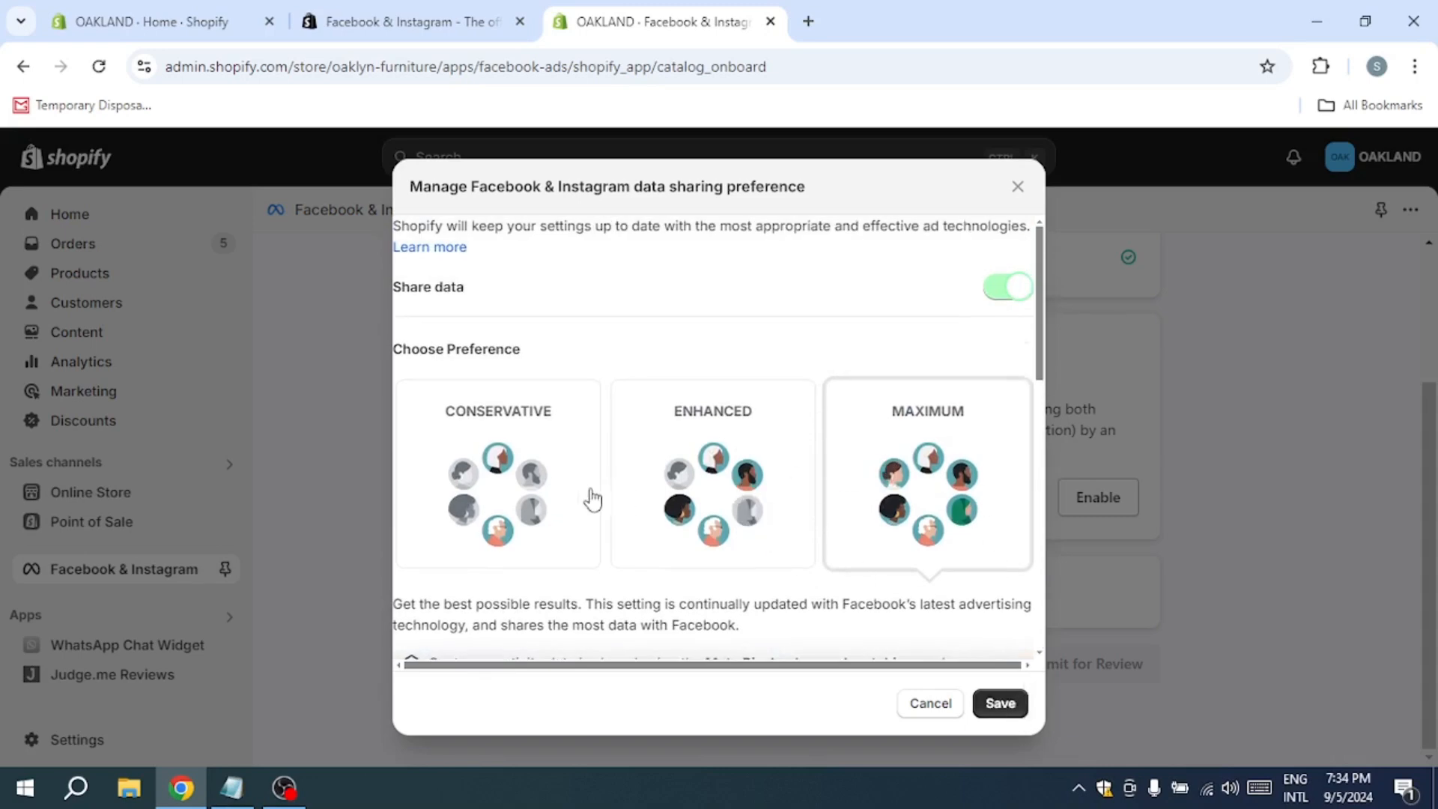
Step: Choose the Enhanced data sharing preference and save it
left_click(569, 502)
left_click(768, 506)
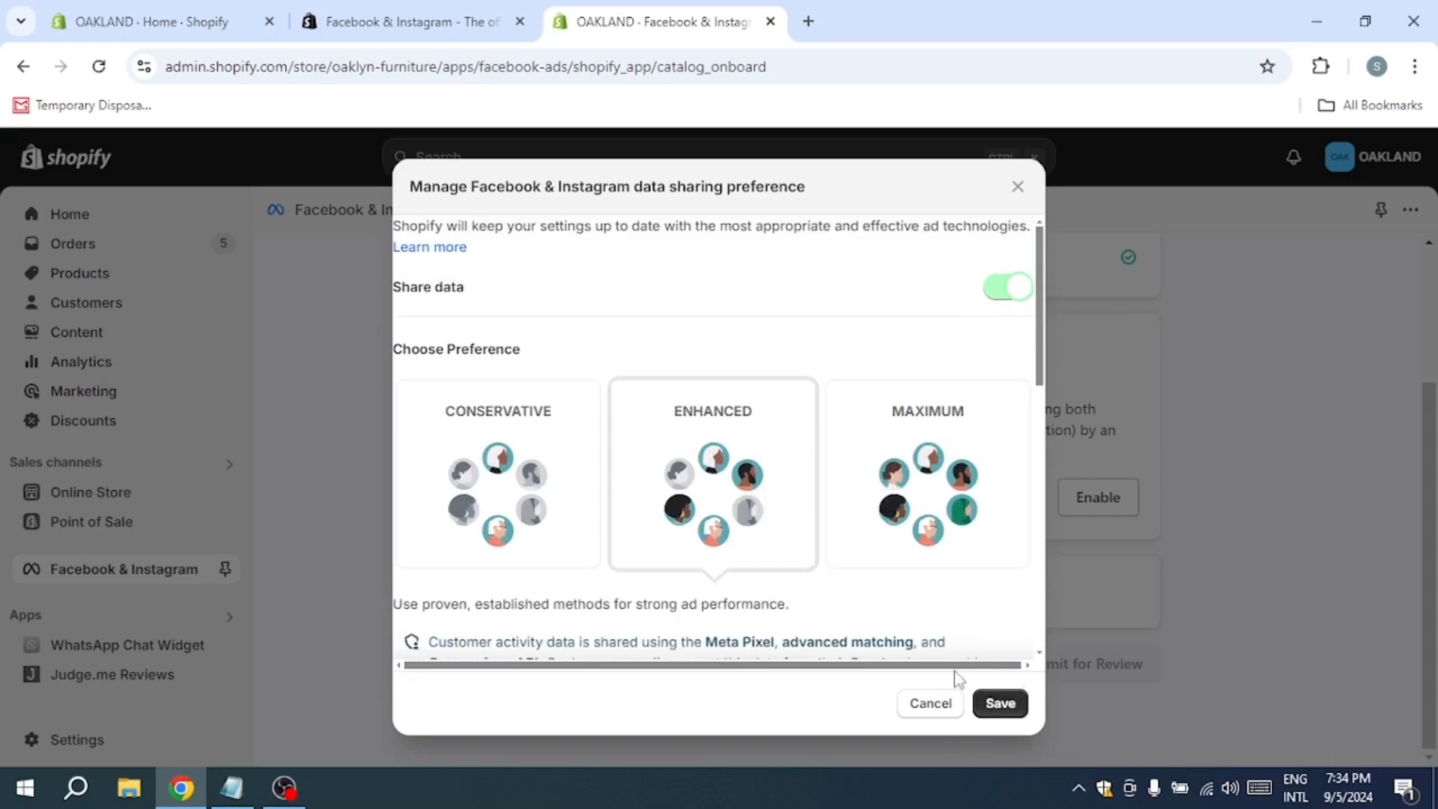
left_click(1002, 713)
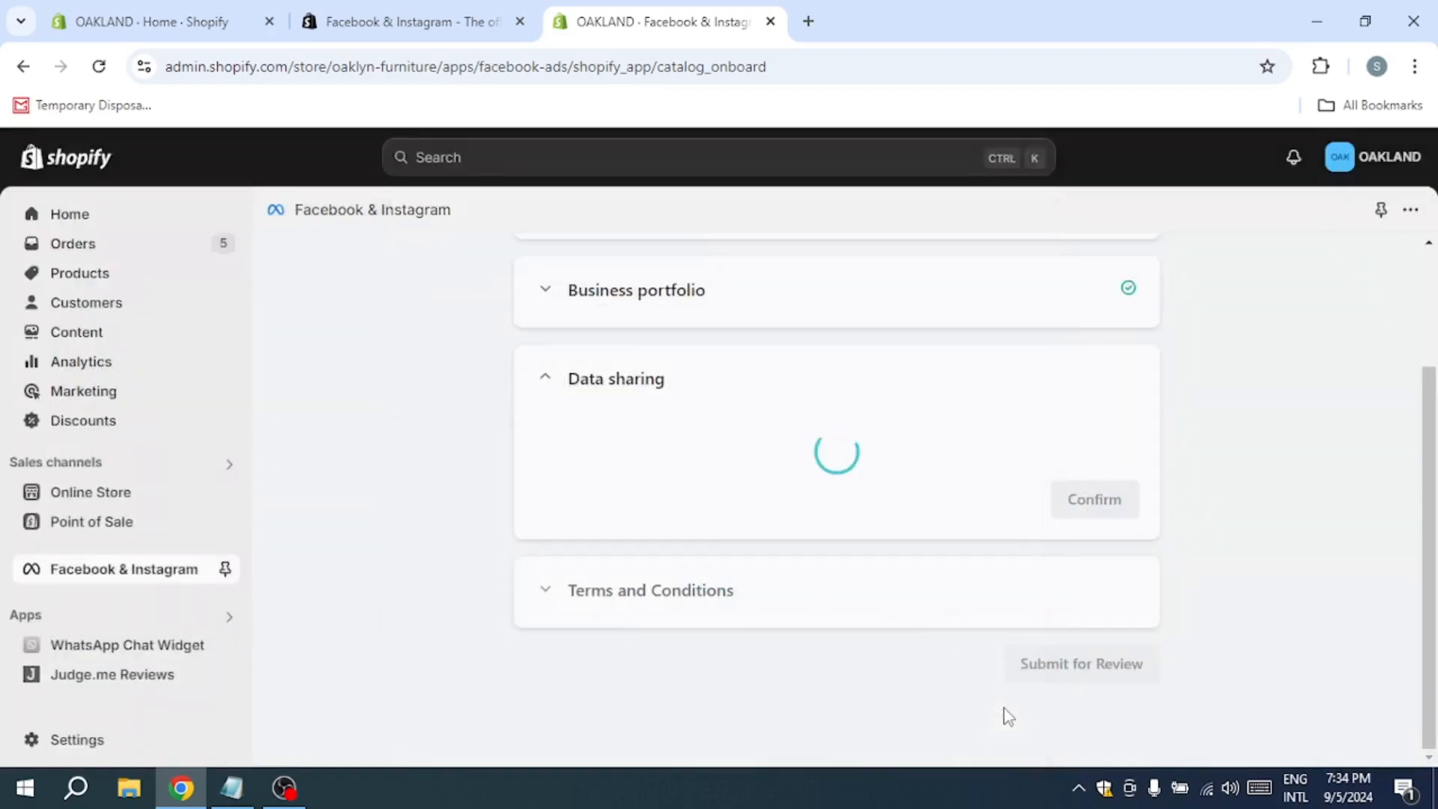
Step: Connect the existing Meta pixel as the customer tracking dataset and recheck the data sharing section
scroll(1072, 648, "down", 2)
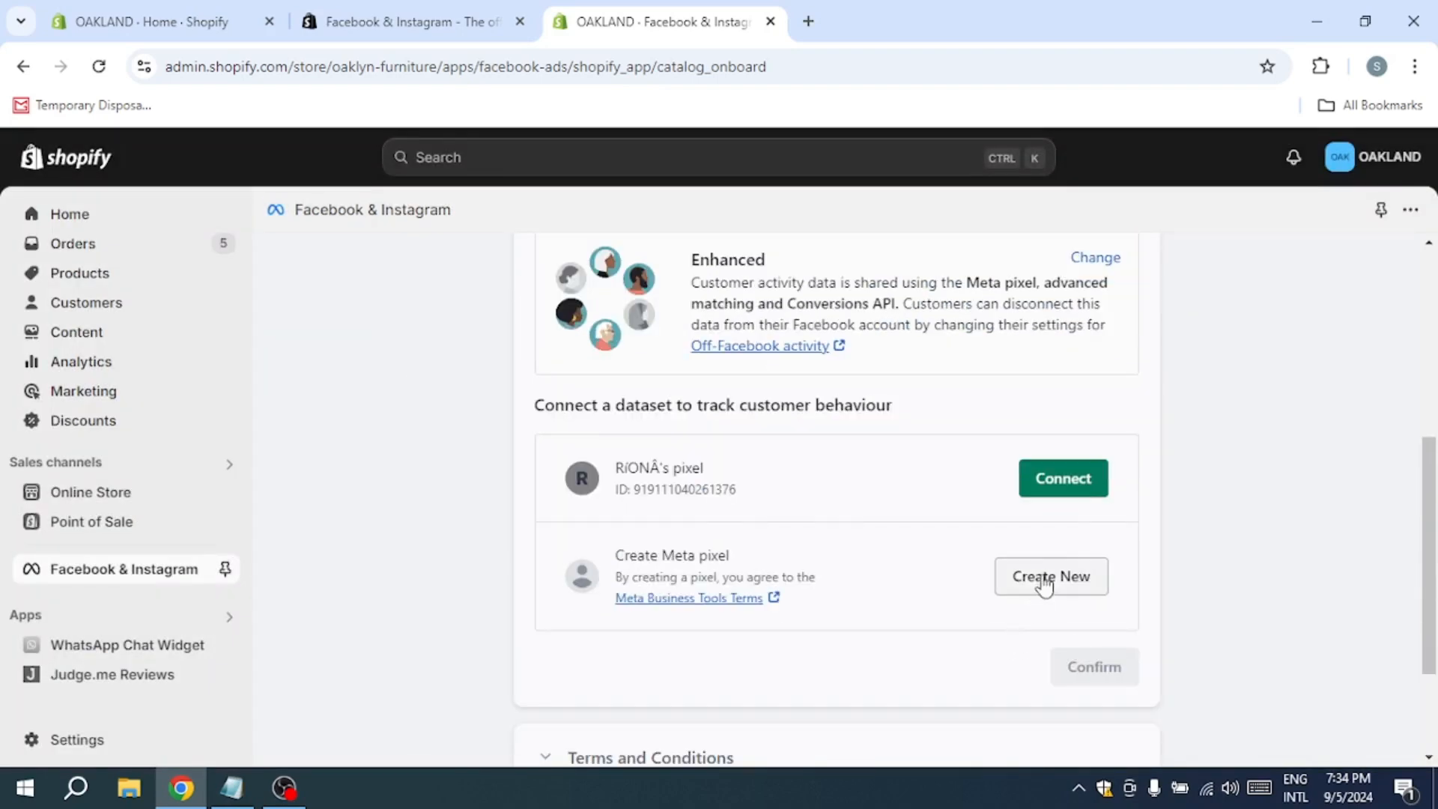
left_click(1064, 482)
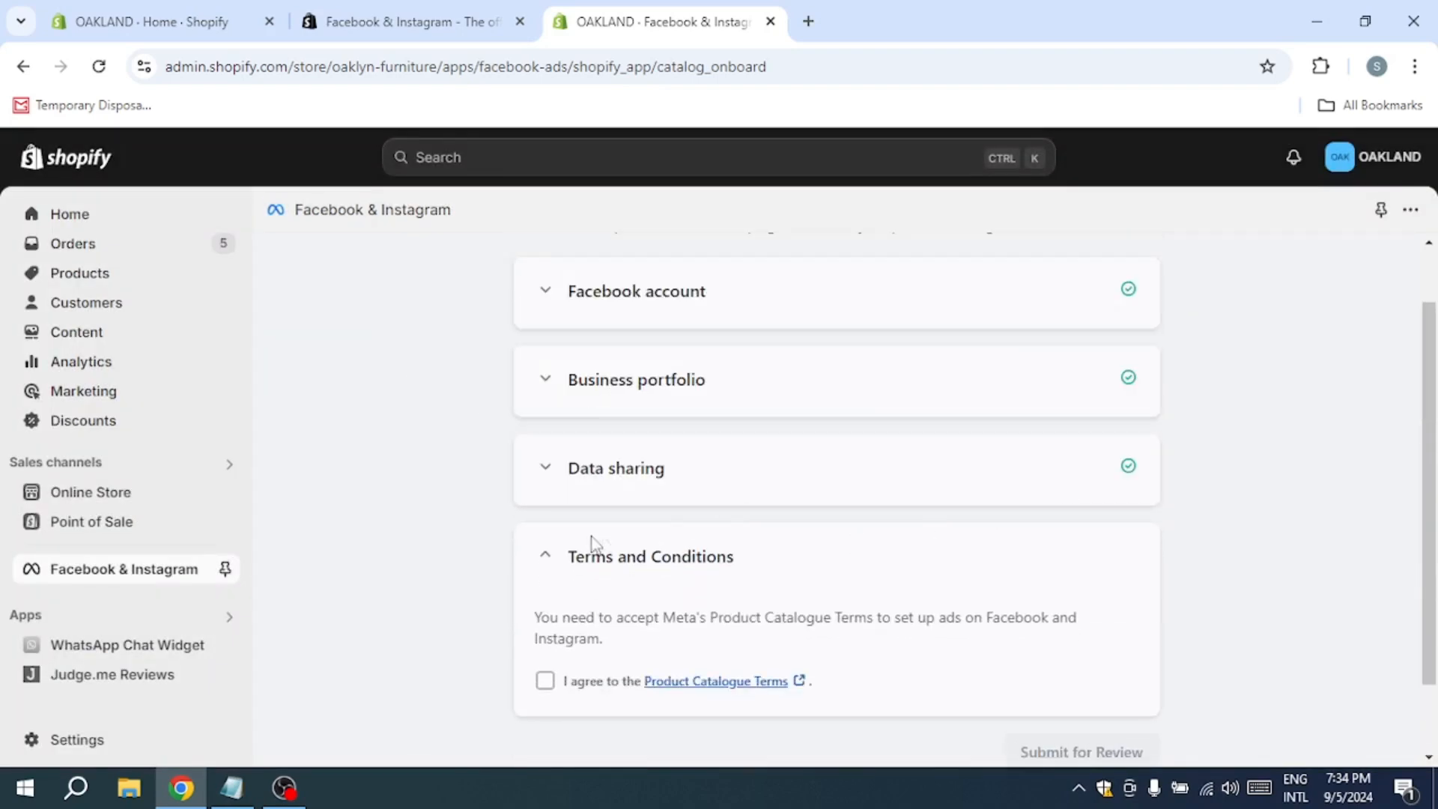
left_click(555, 556)
left_click(556, 515)
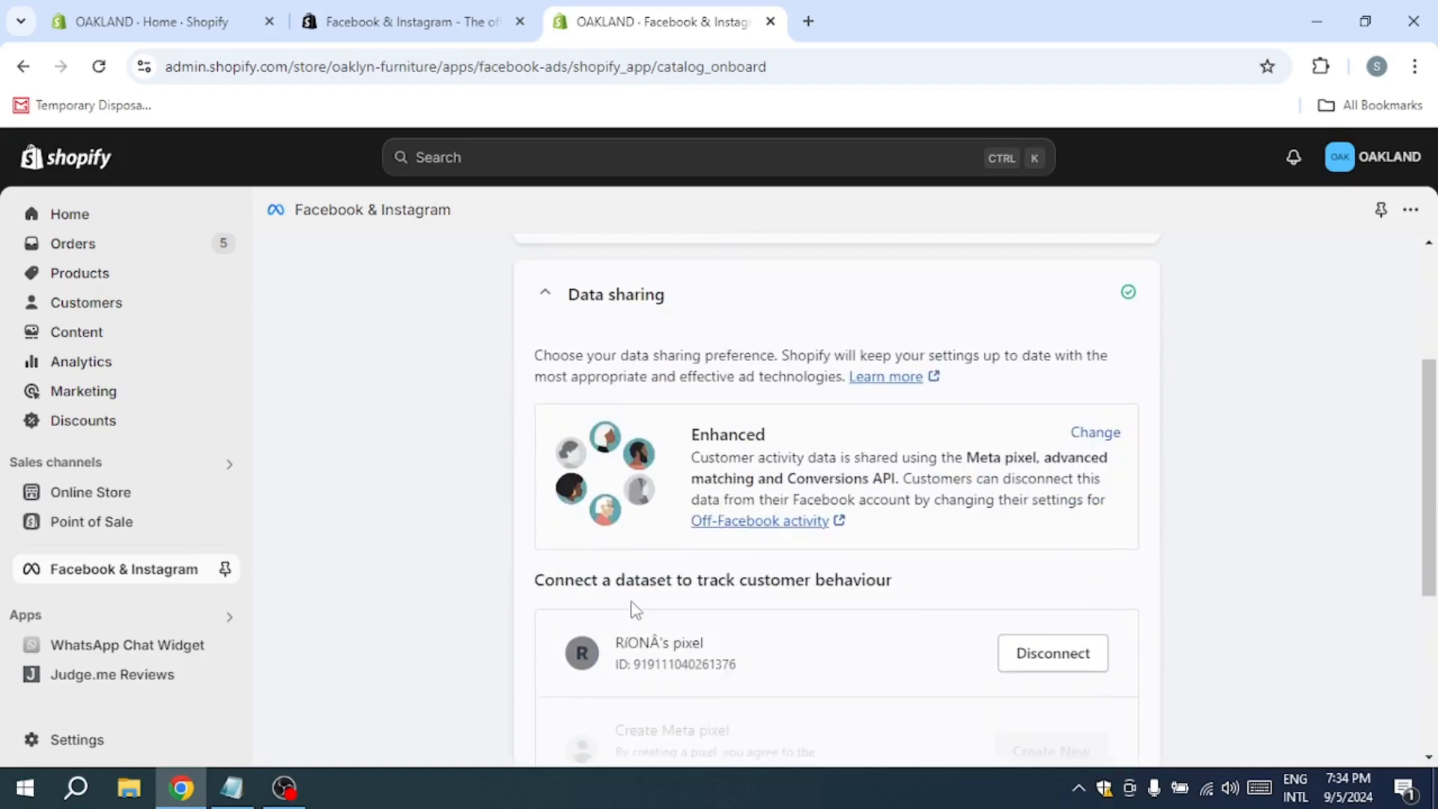
scroll(636, 609, "down", 5)
left_click(1054, 520)
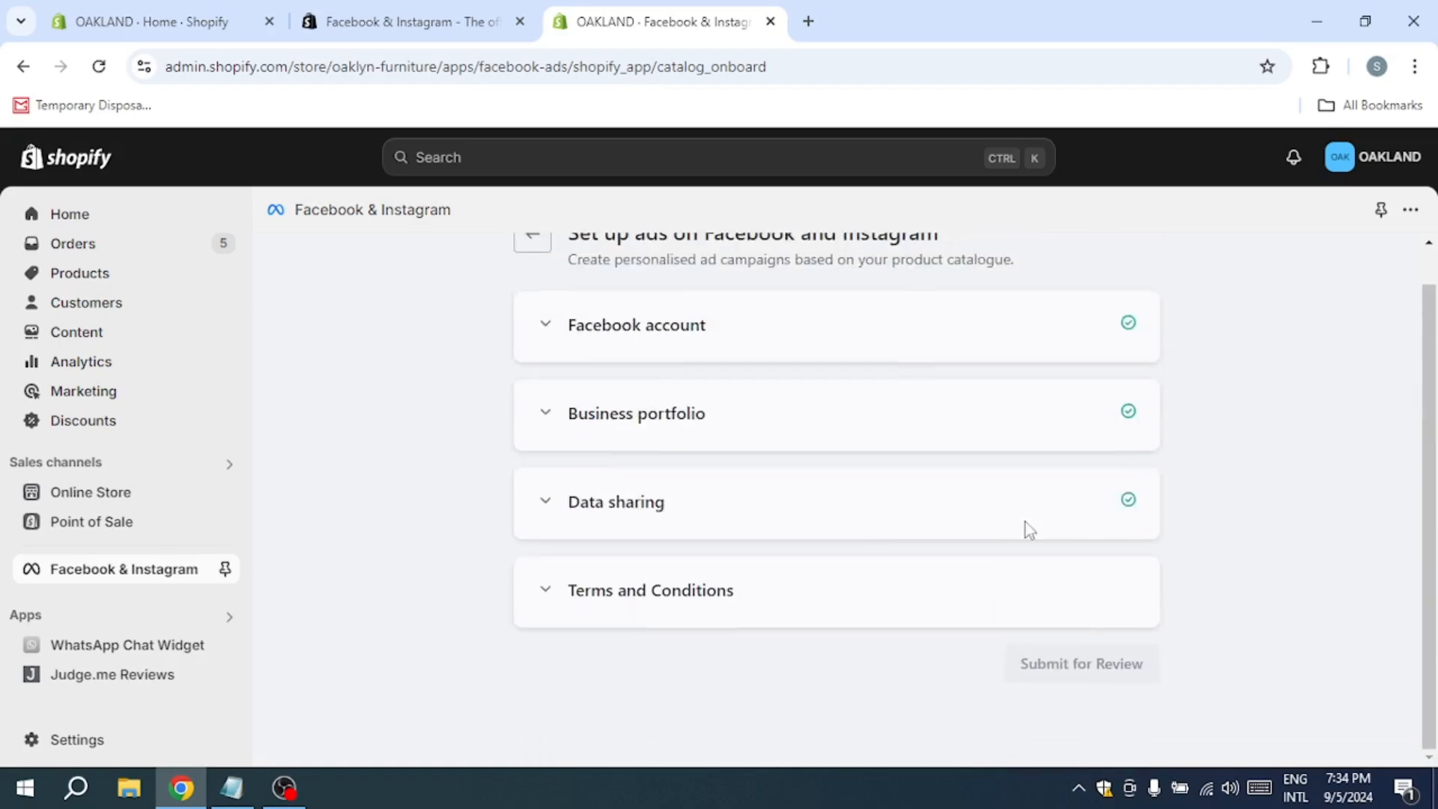
Step: Agree to Meta's Product Catalogue Terms and submit the ads setup for review
left_click(552, 595)
left_click(542, 607)
left_click(1064, 663)
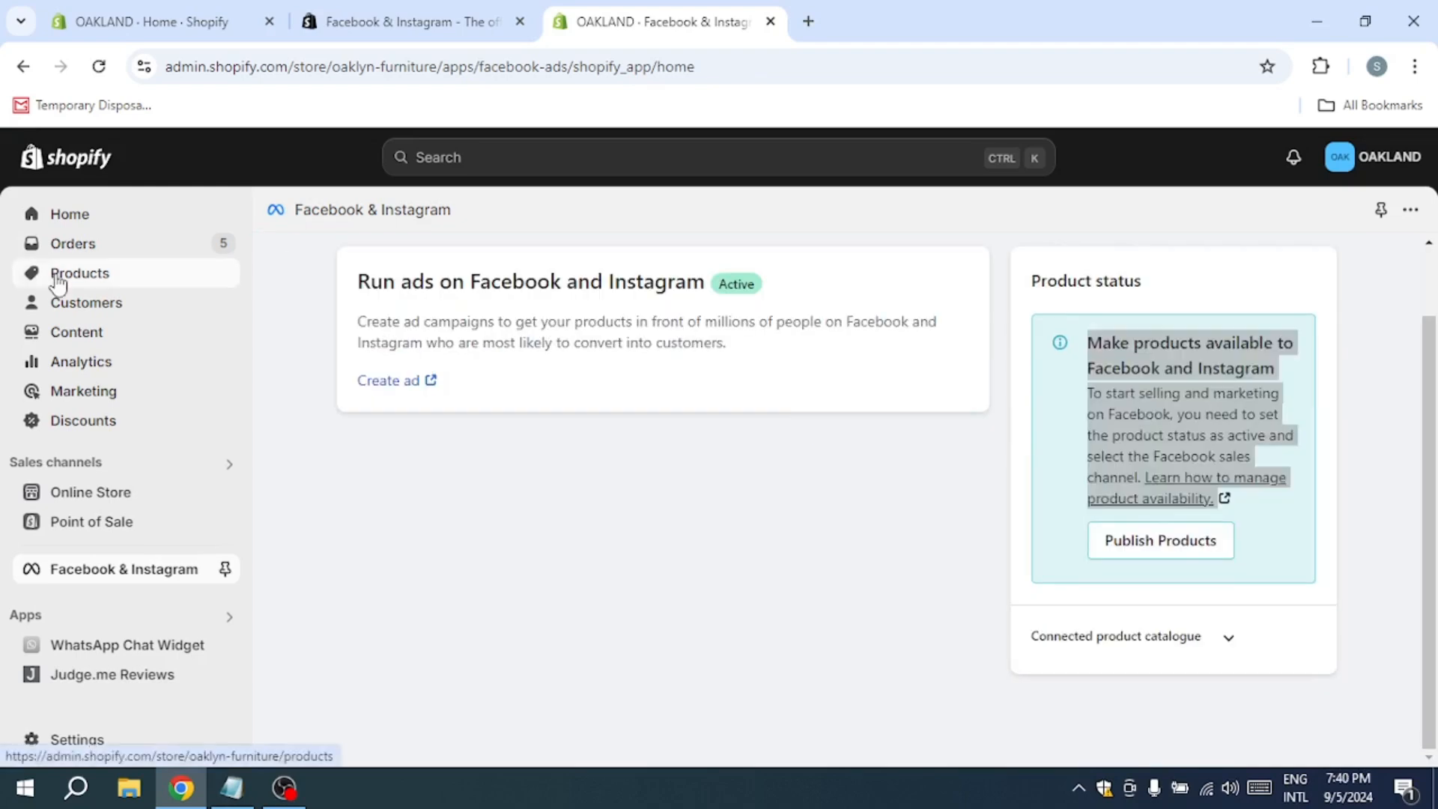
Step: Open the product "3 Piece Maple Solid Wood Recessed Wall Shelf (Set of 3)" and inspect its sales channels
left_click(57, 277)
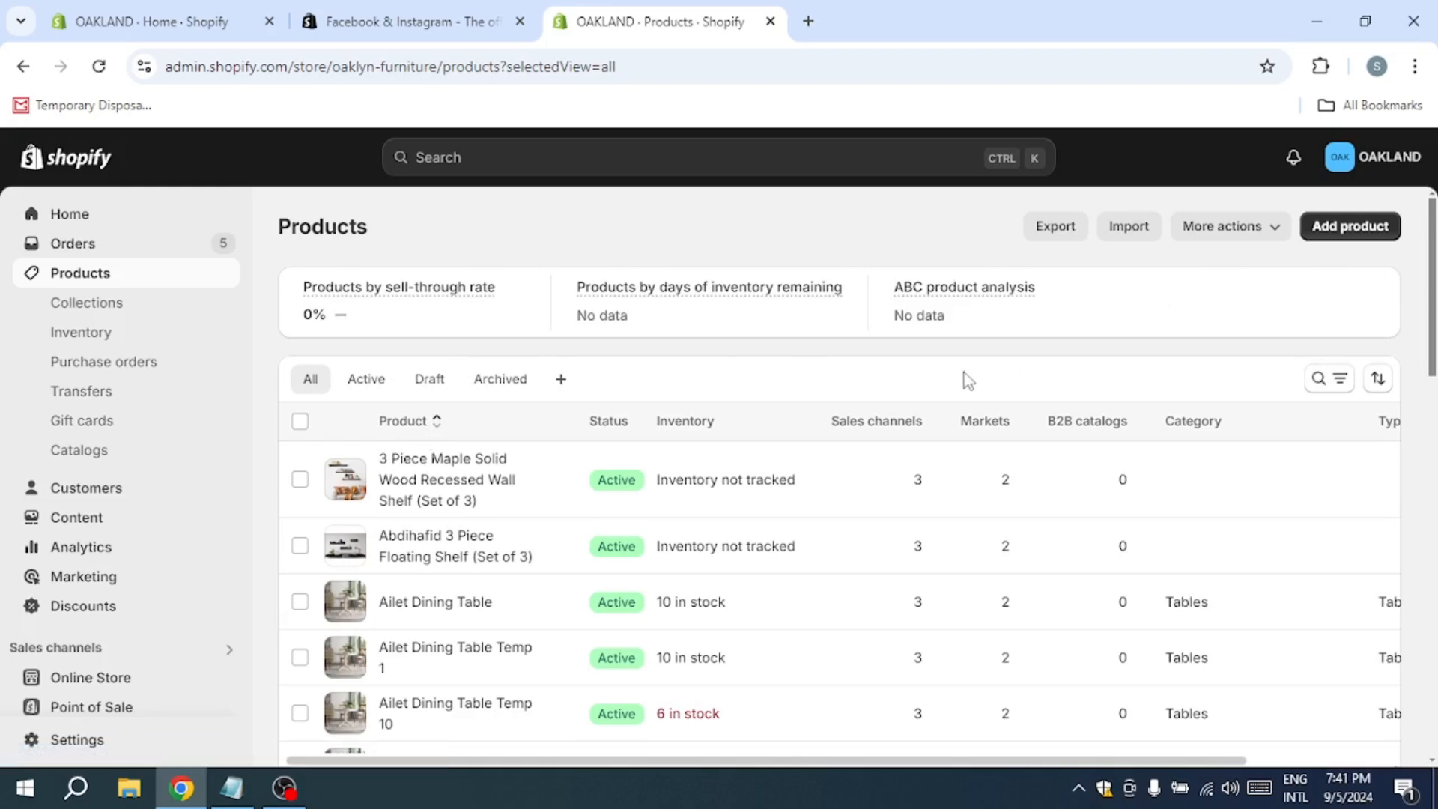
left_click(1082, 458)
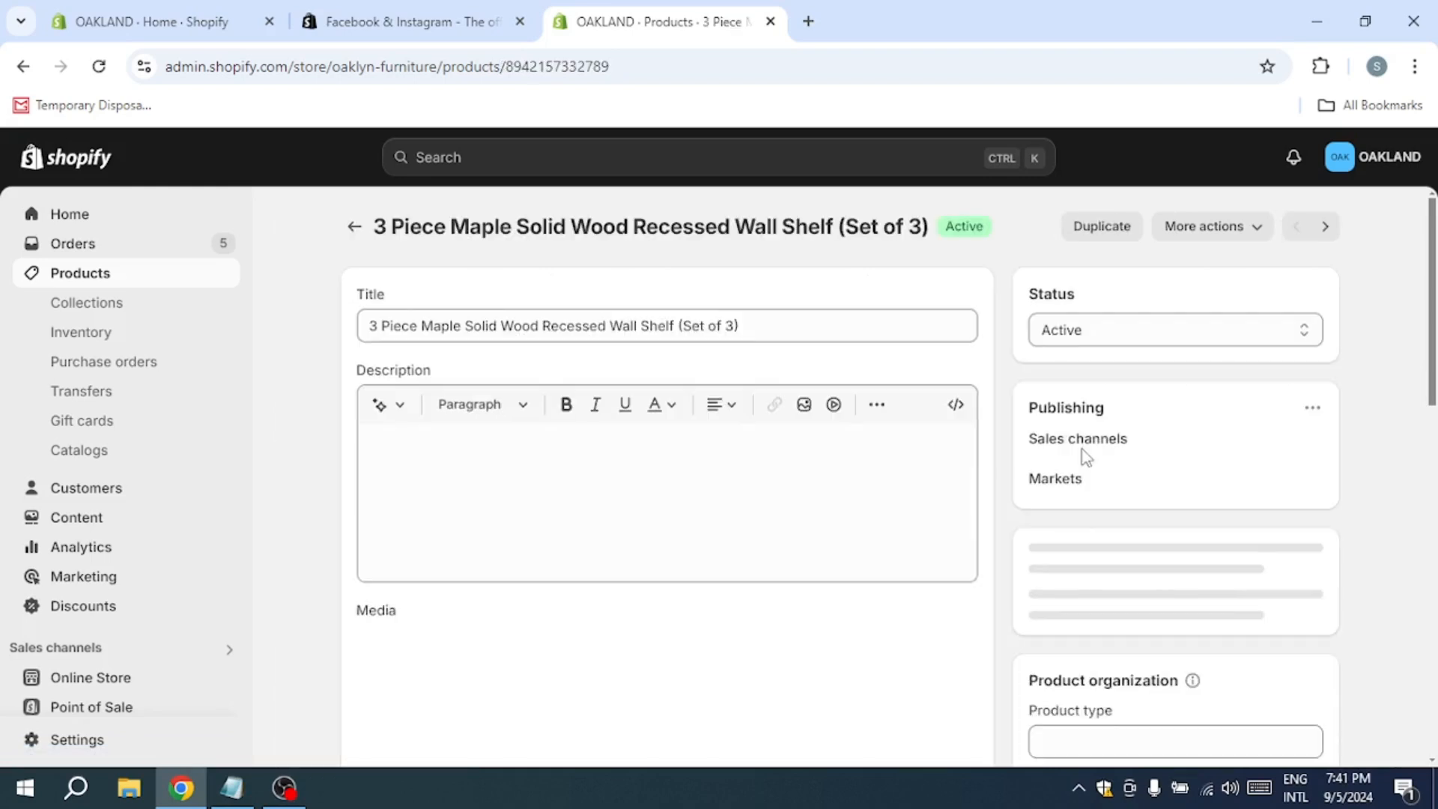
left_click_drag(1124, 443, 1168, 433)
left_click(1018, 465)
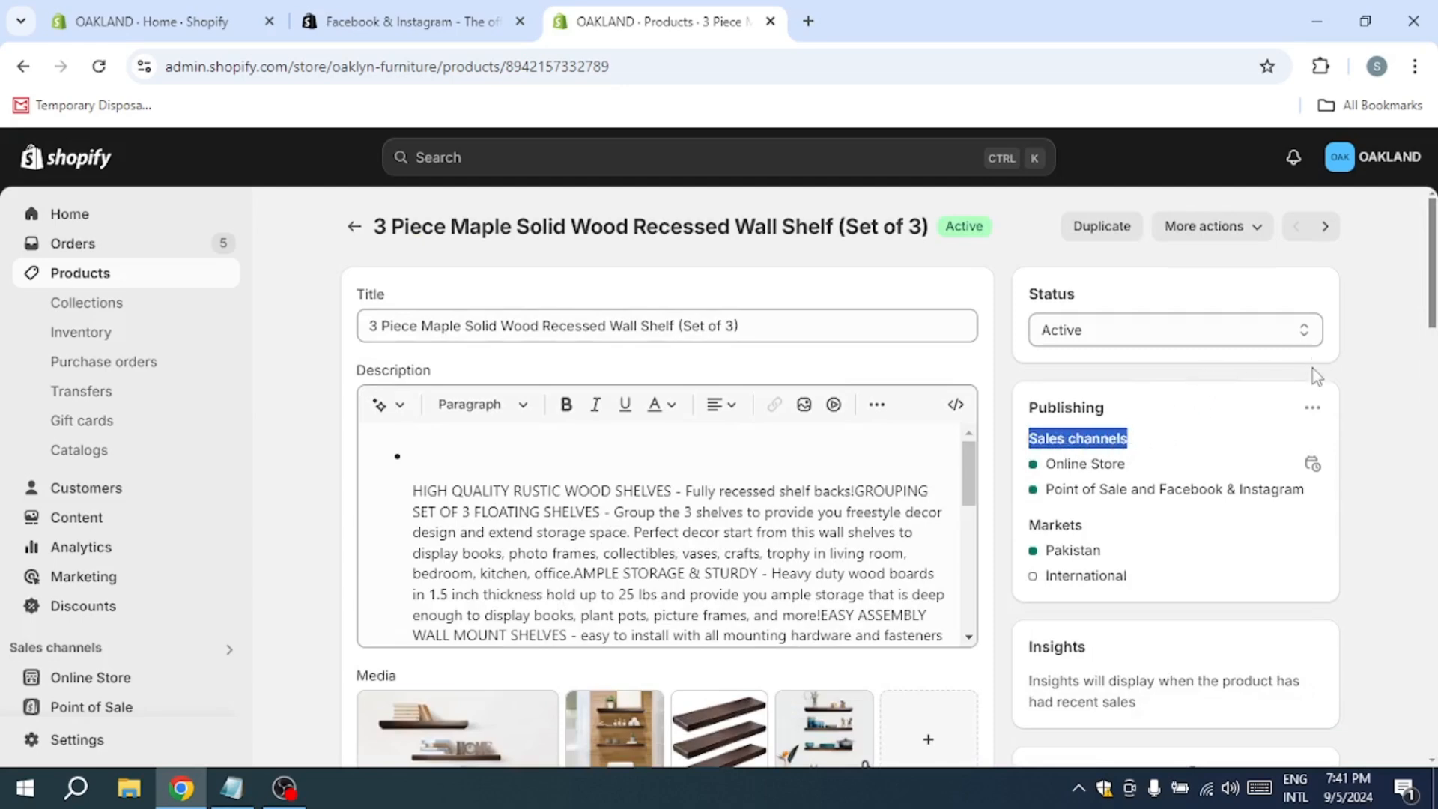
Step: Check the wall shelf product's sales channel selection for Facebook & Instagram, closing it without changes
left_click(1312, 408)
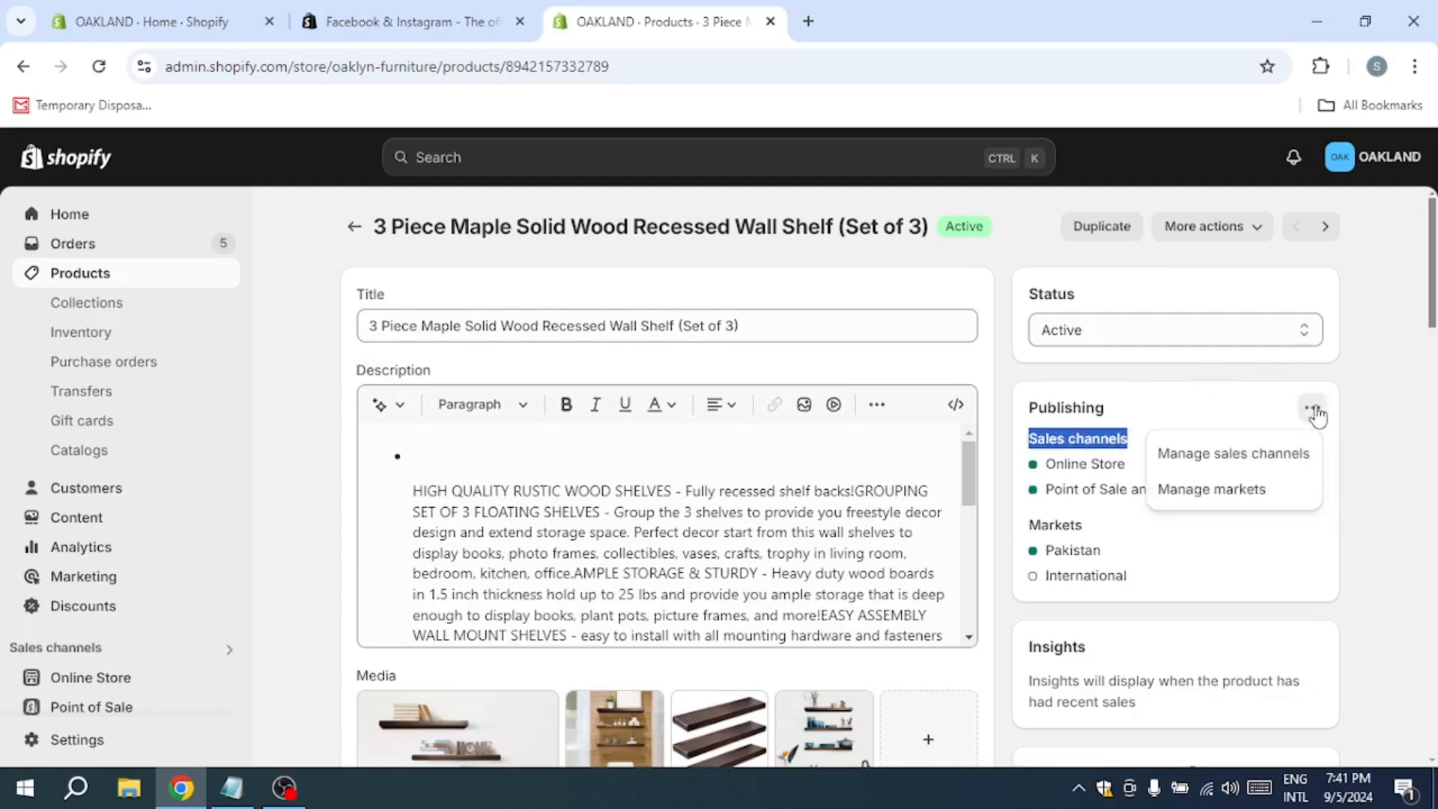
left_click(1296, 452)
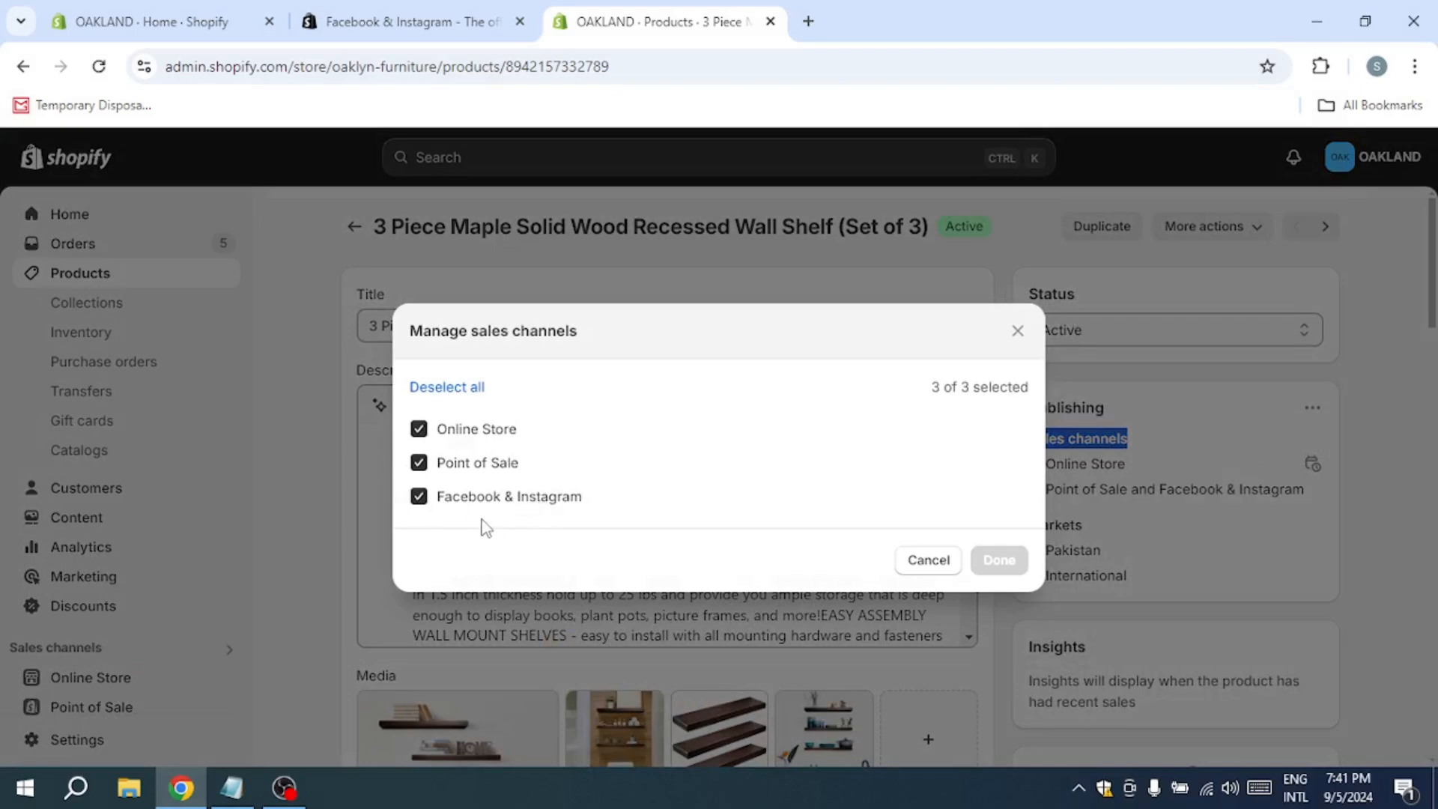
left_click(335, 517)
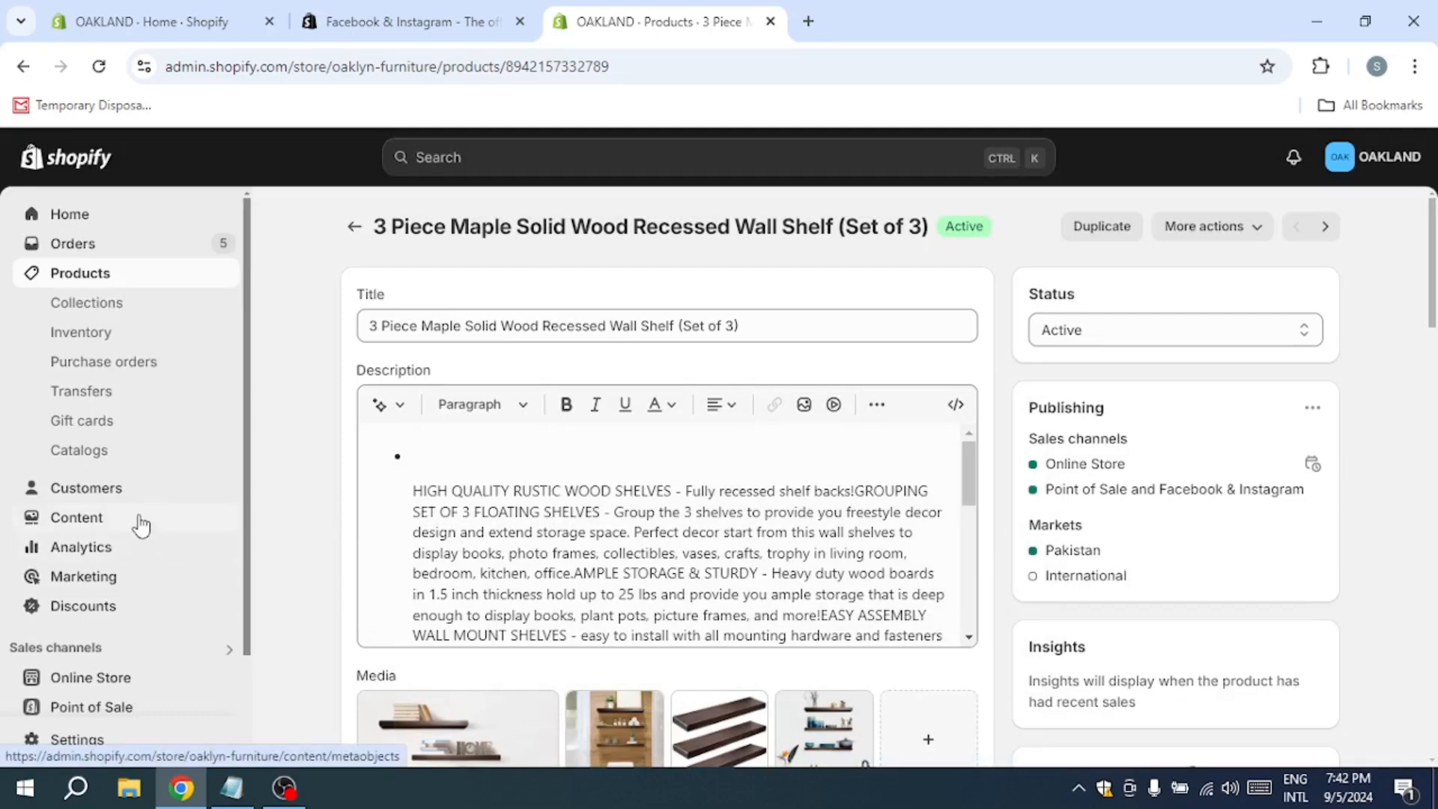
scroll(4, 558, "down", 2)
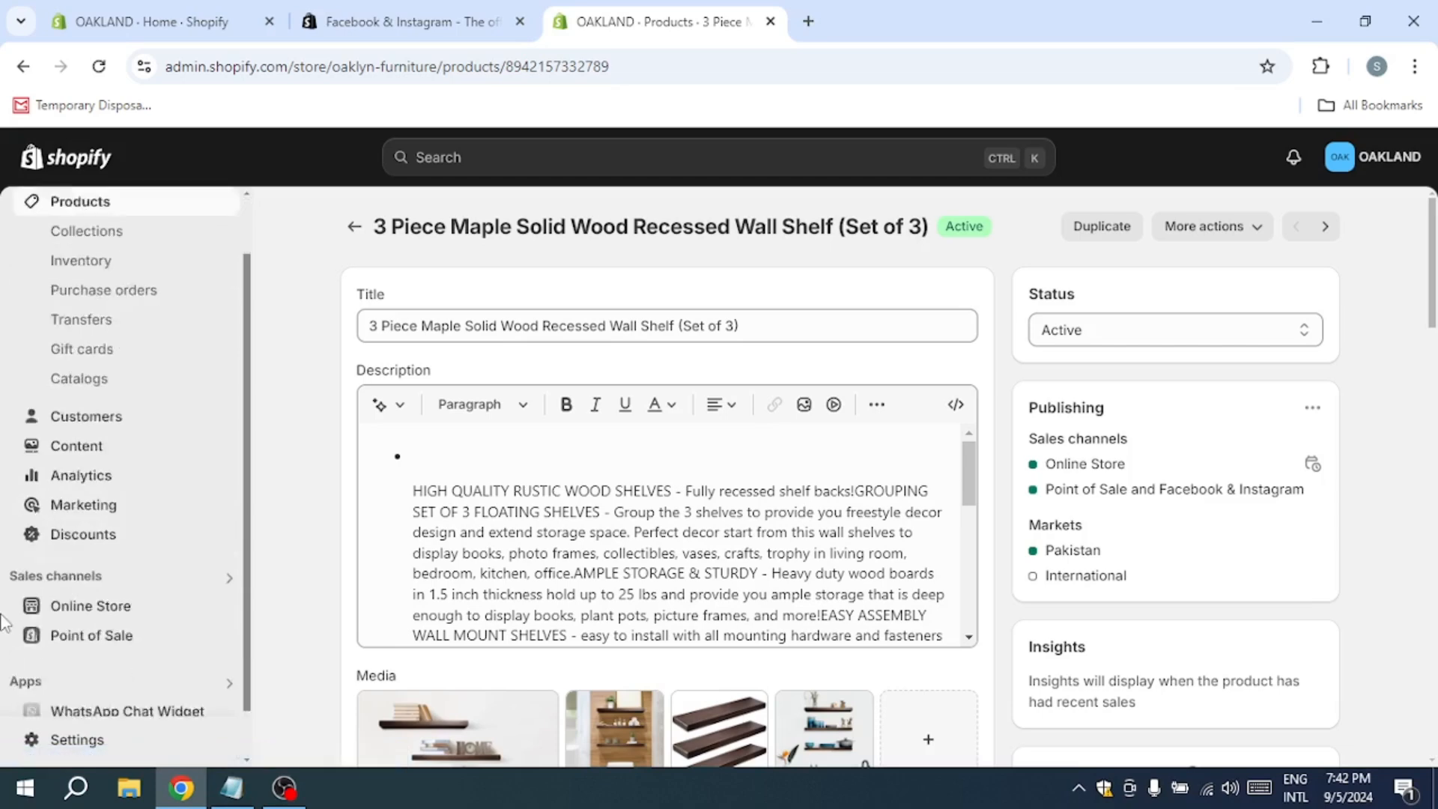
scroll(4, 622, "down", 1)
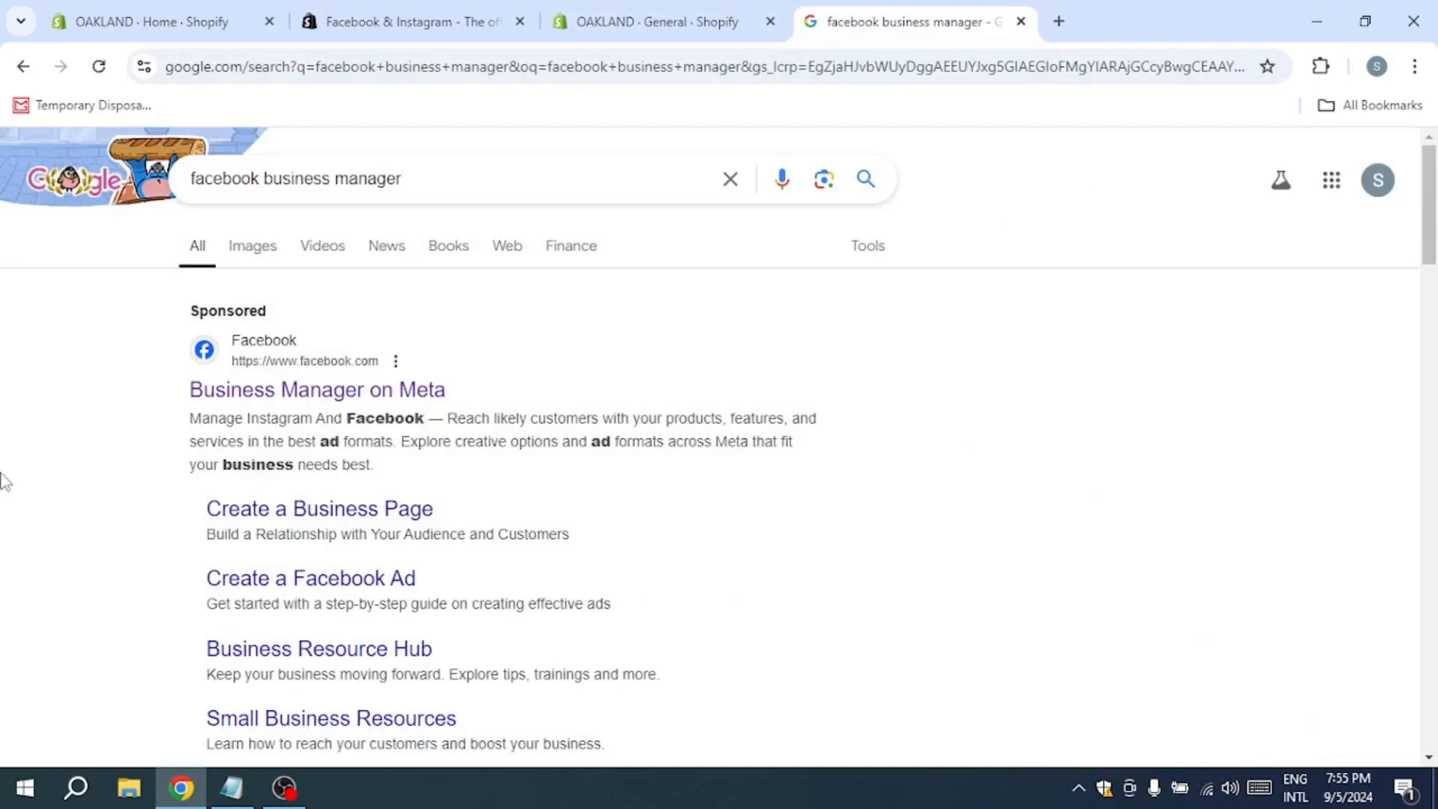
Step: Open Meta Business Suite from the Business Manager search result and go to the business portfolio's settings
left_click(268, 397)
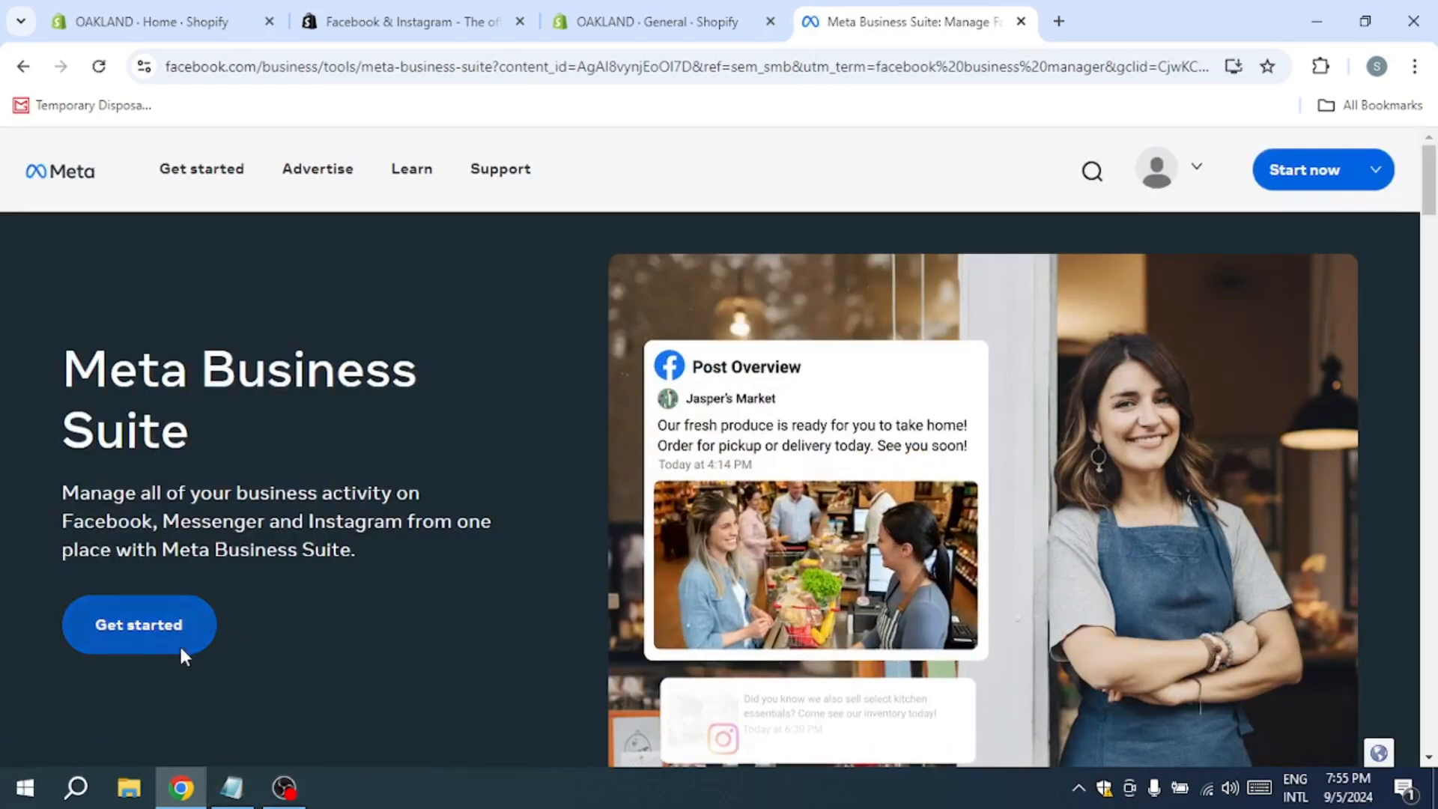
left_click(178, 644)
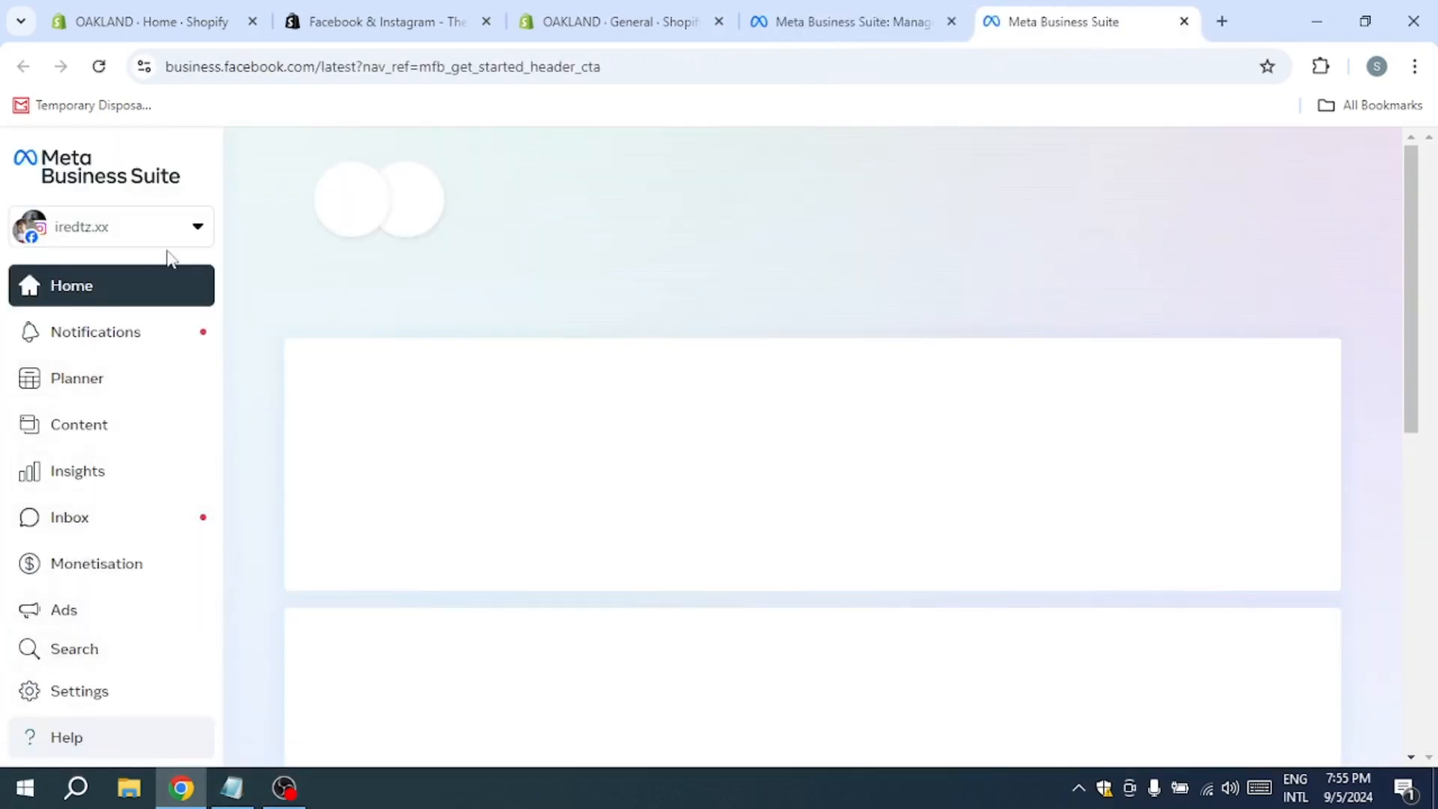
left_click(78, 697)
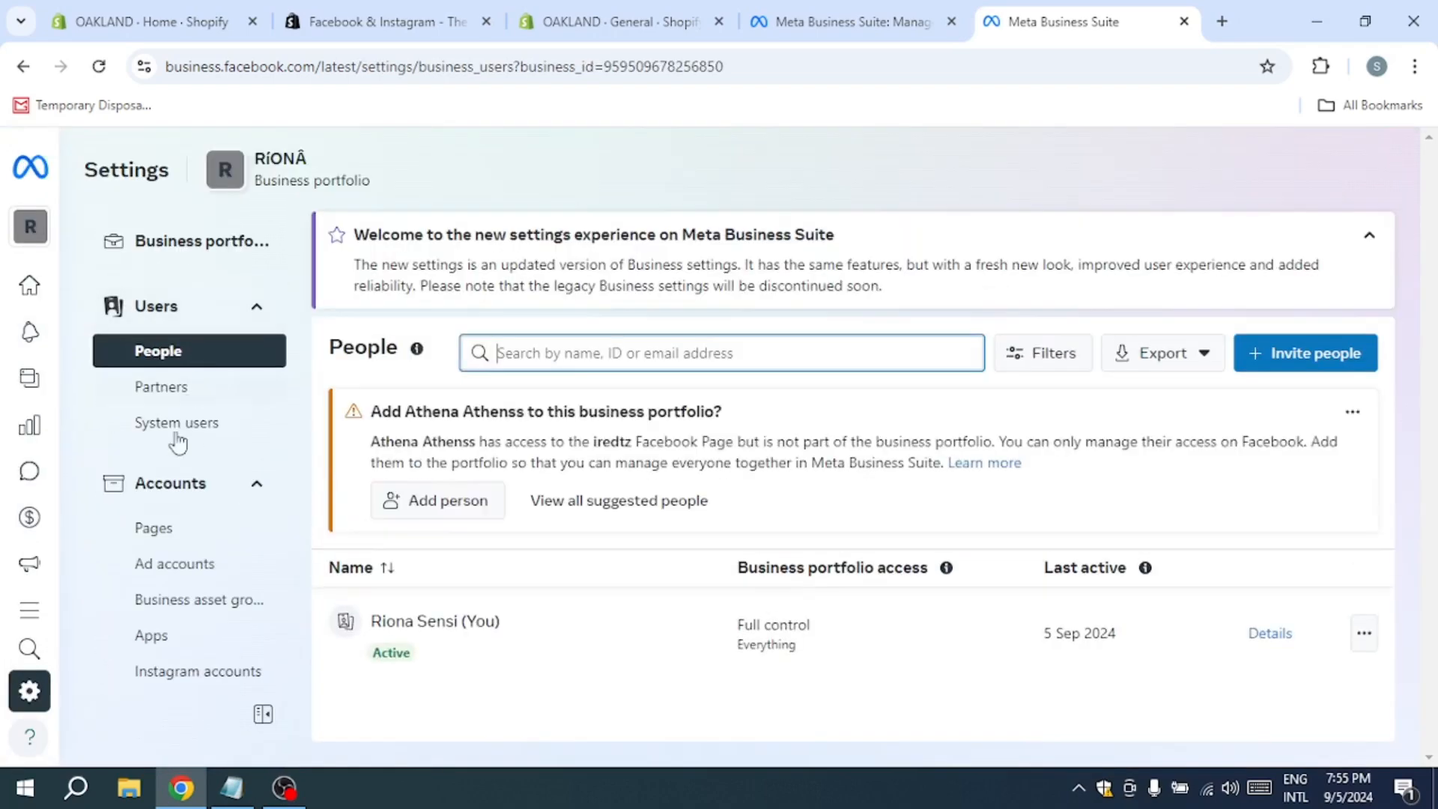
Step: Open the Pixels data source in the business portfolio settings and inspect the connected pixel's details
scroll(187, 525, "down", 5)
left_click(258, 452)
scroll(187, 457, "down", 2)
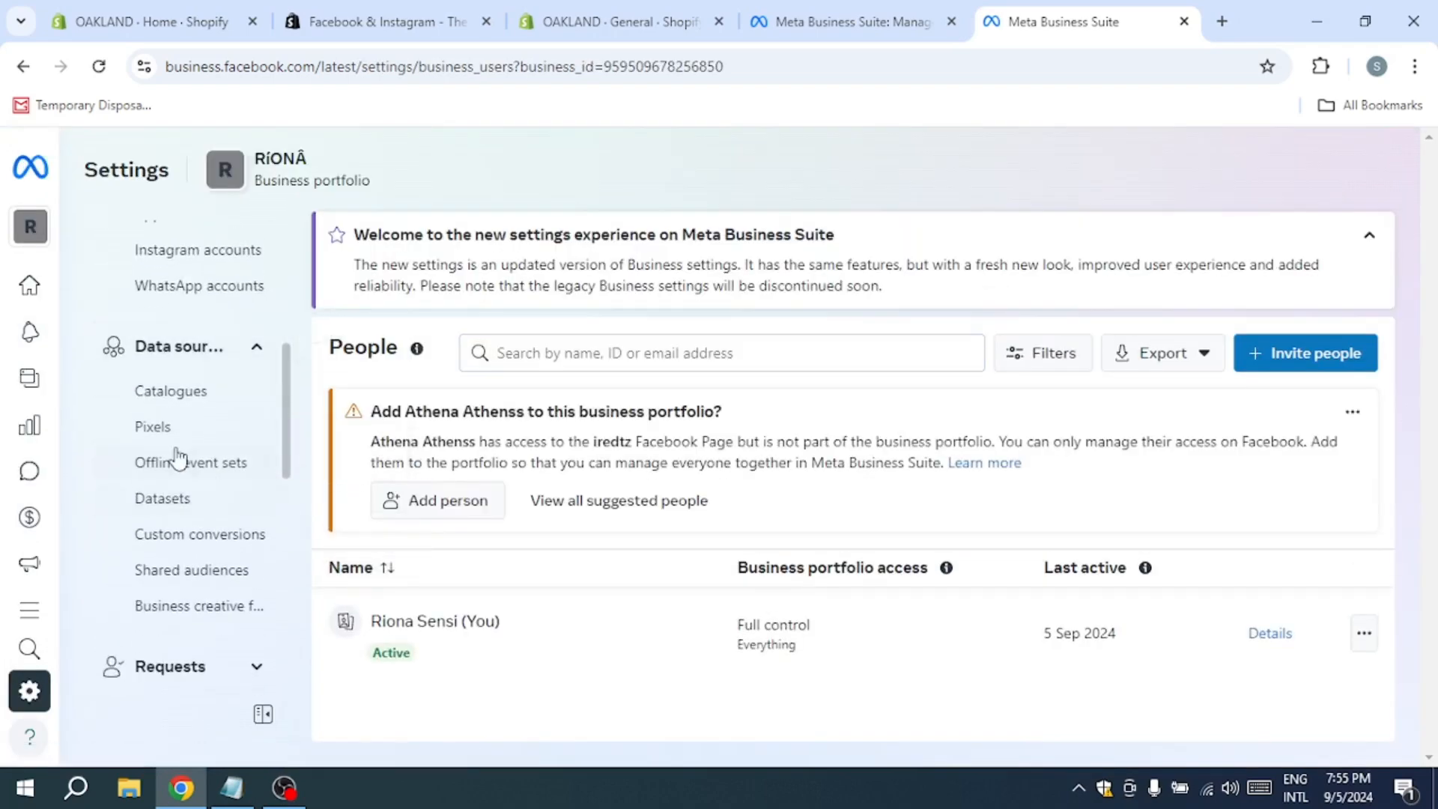
left_click(165, 431)
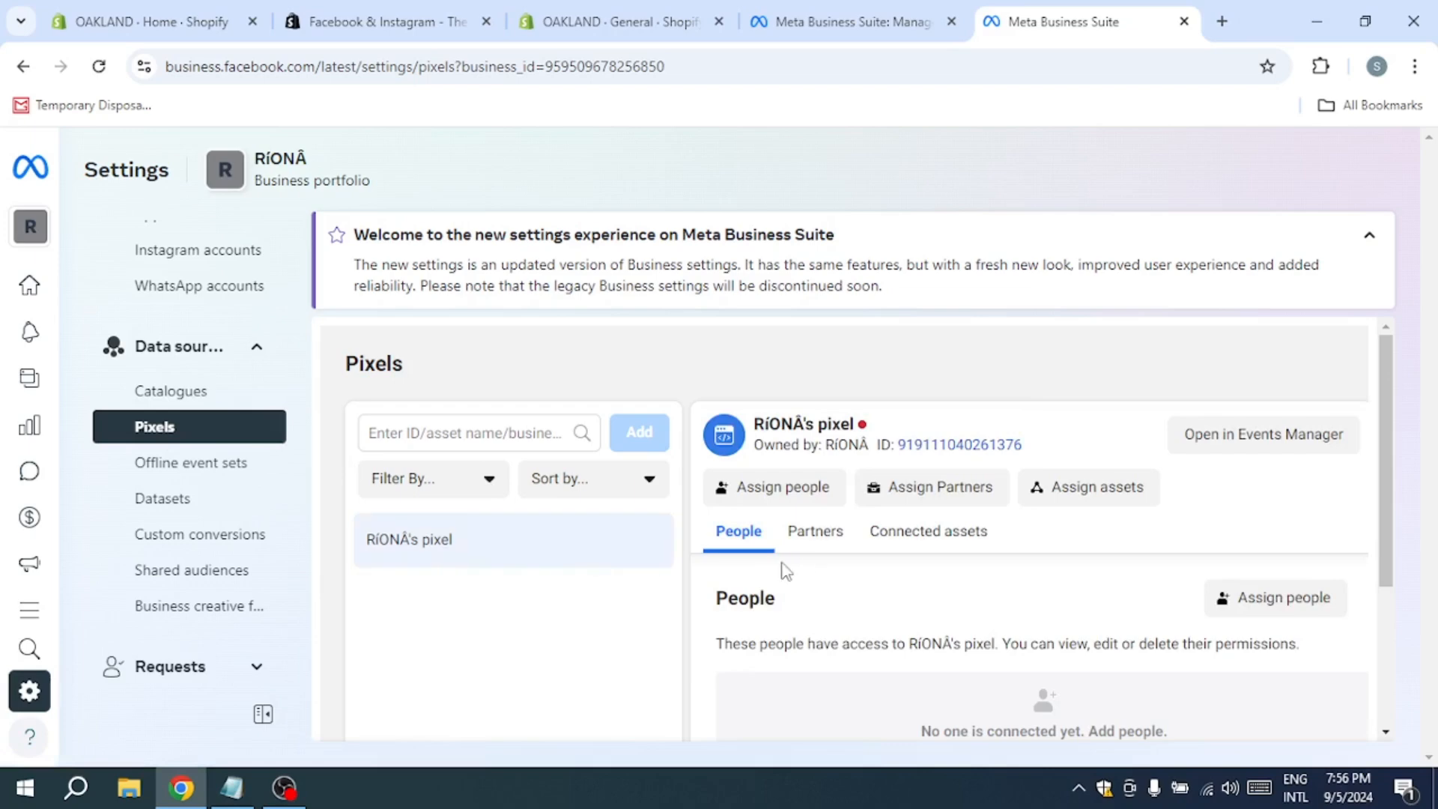
scroll(783, 569, "down", 3)
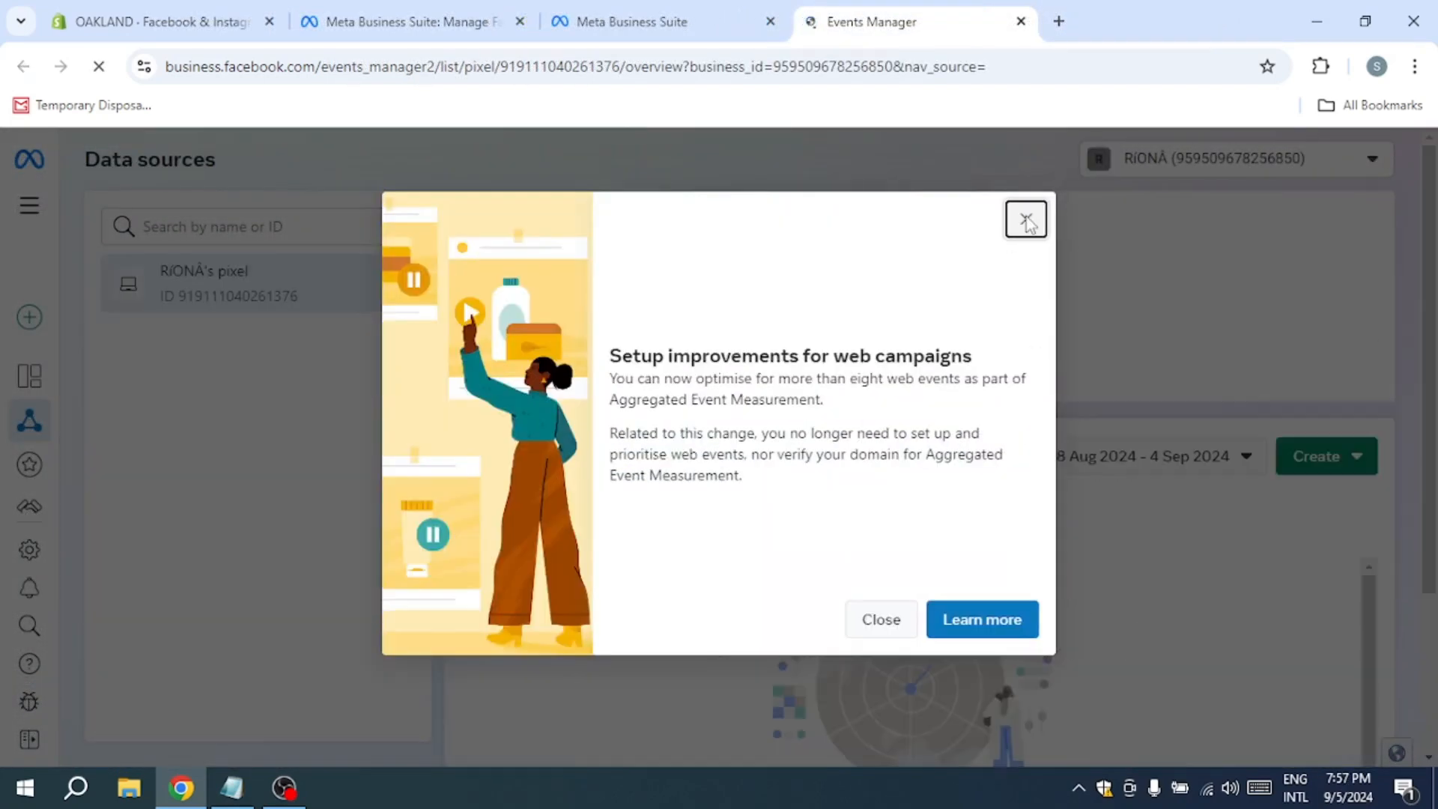
Step: Dismiss the web campaign setup notice in Events Manager and set the pixel's activity date range to 4 Sep 2024
left_click(1027, 220)
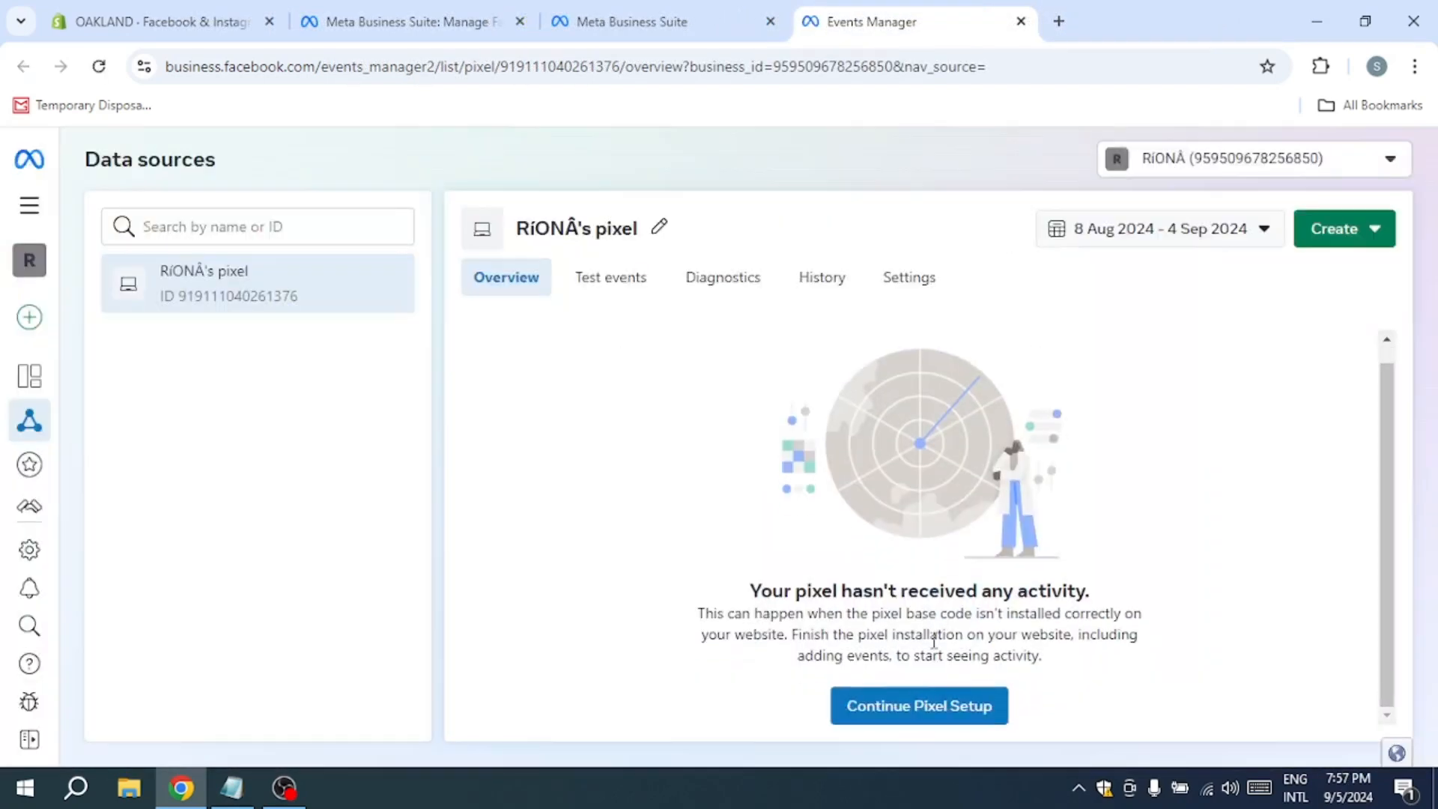
left_click(1265, 241)
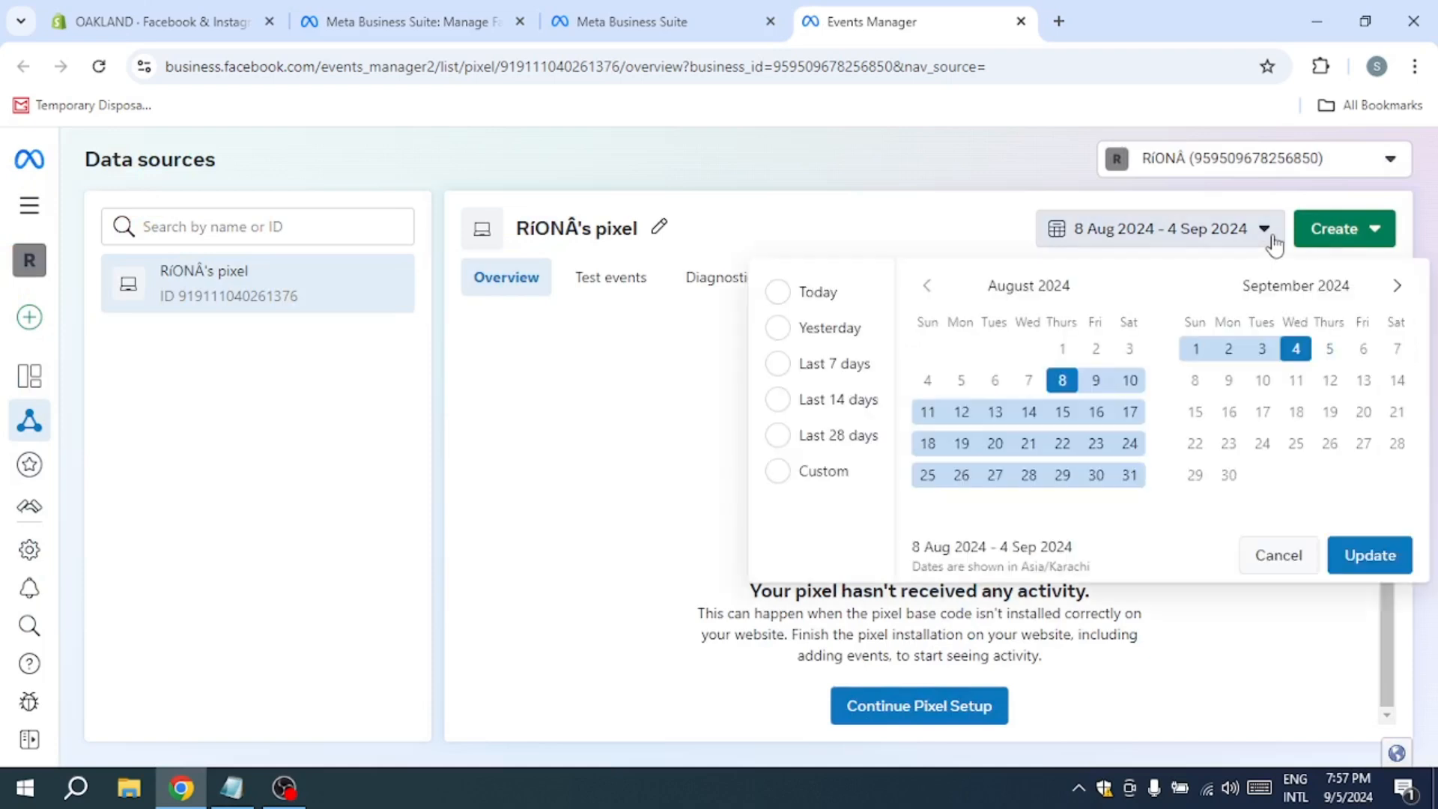
left_click(1296, 348)
left_click(926, 285)
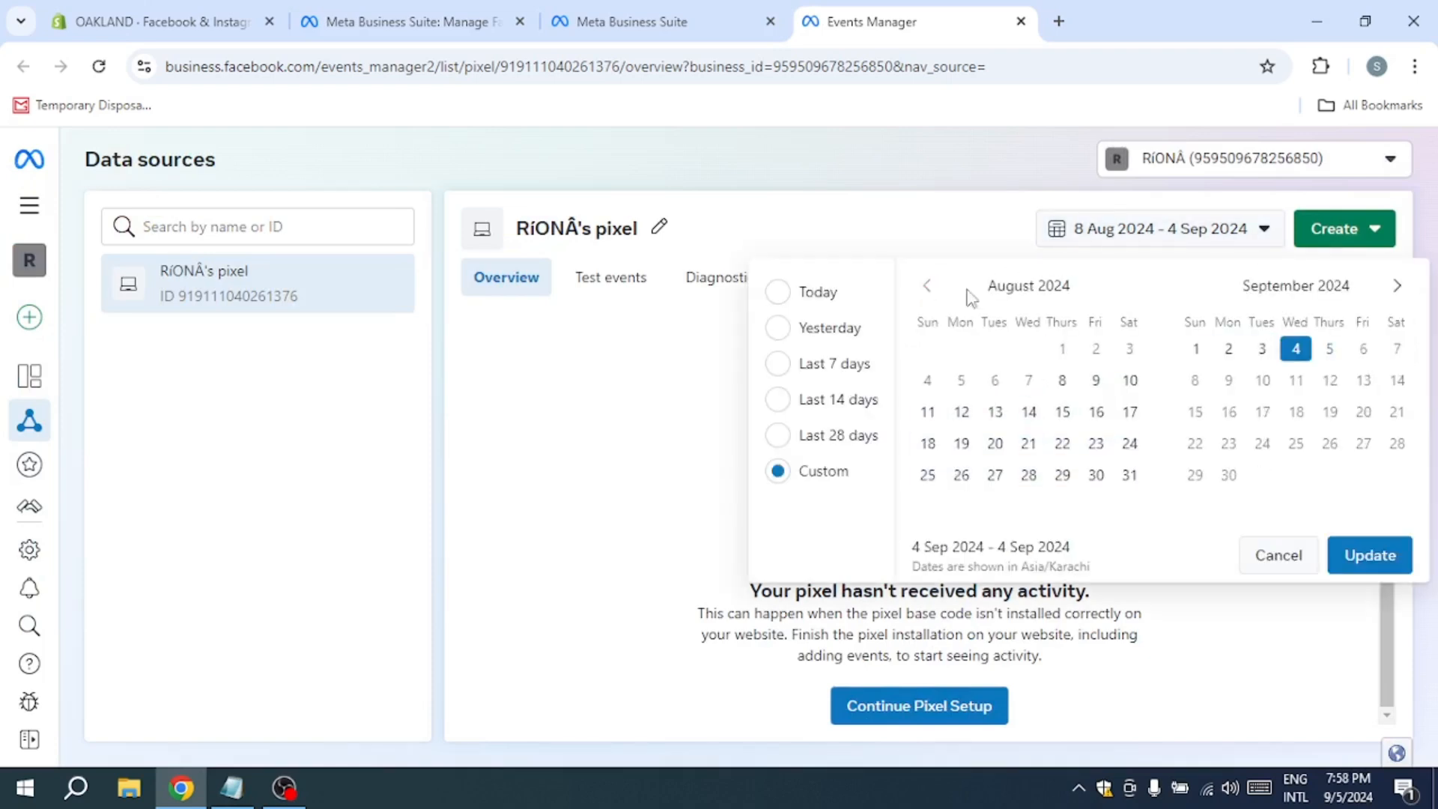
left_click(1361, 567)
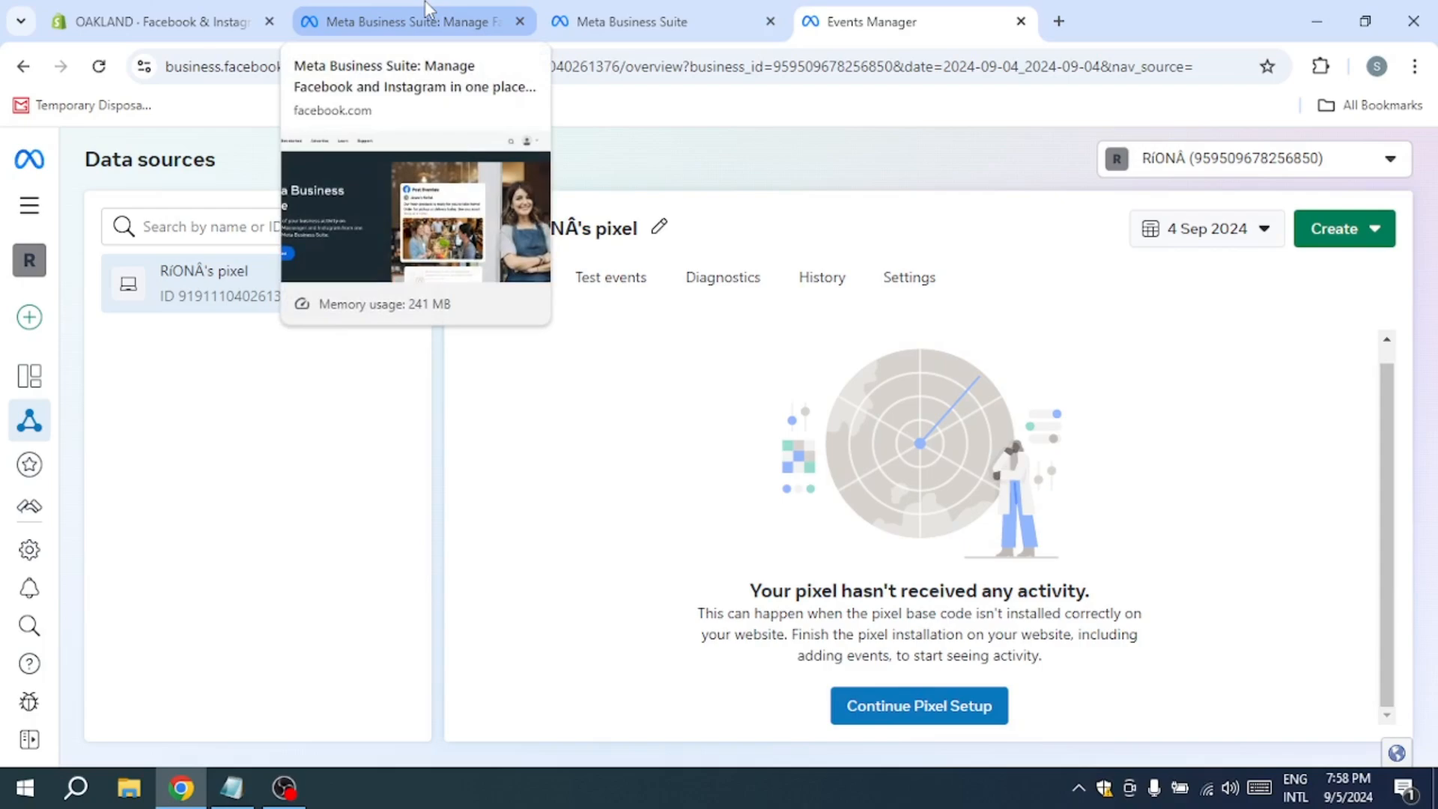
Step: Open the OAKLAND online storefront from the Shopify admin and go to the New Arrivals products
left_click(150, 21)
left_click(224, 491)
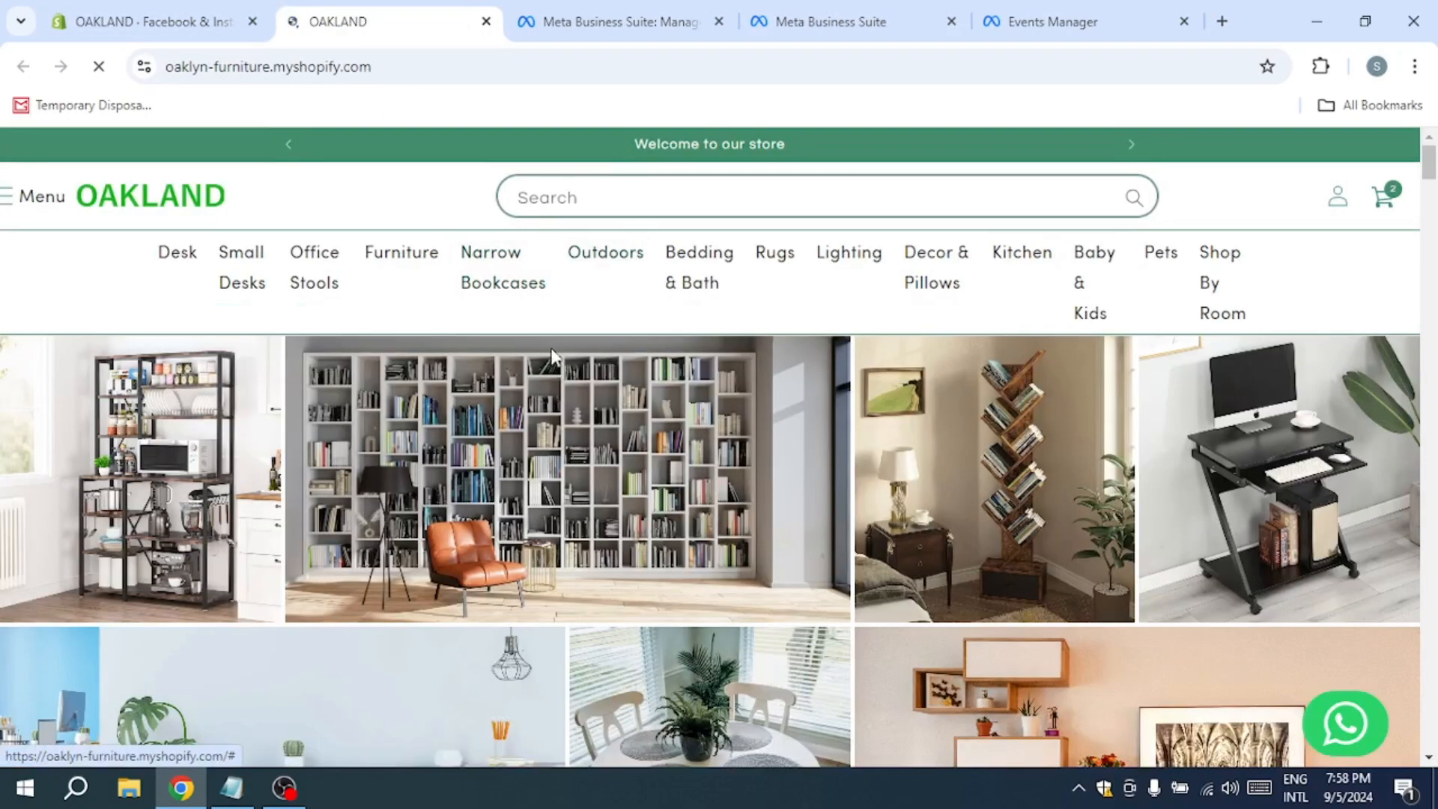
scroll(561, 367, "down", 3)
scroll(561, 367, "down", 10)
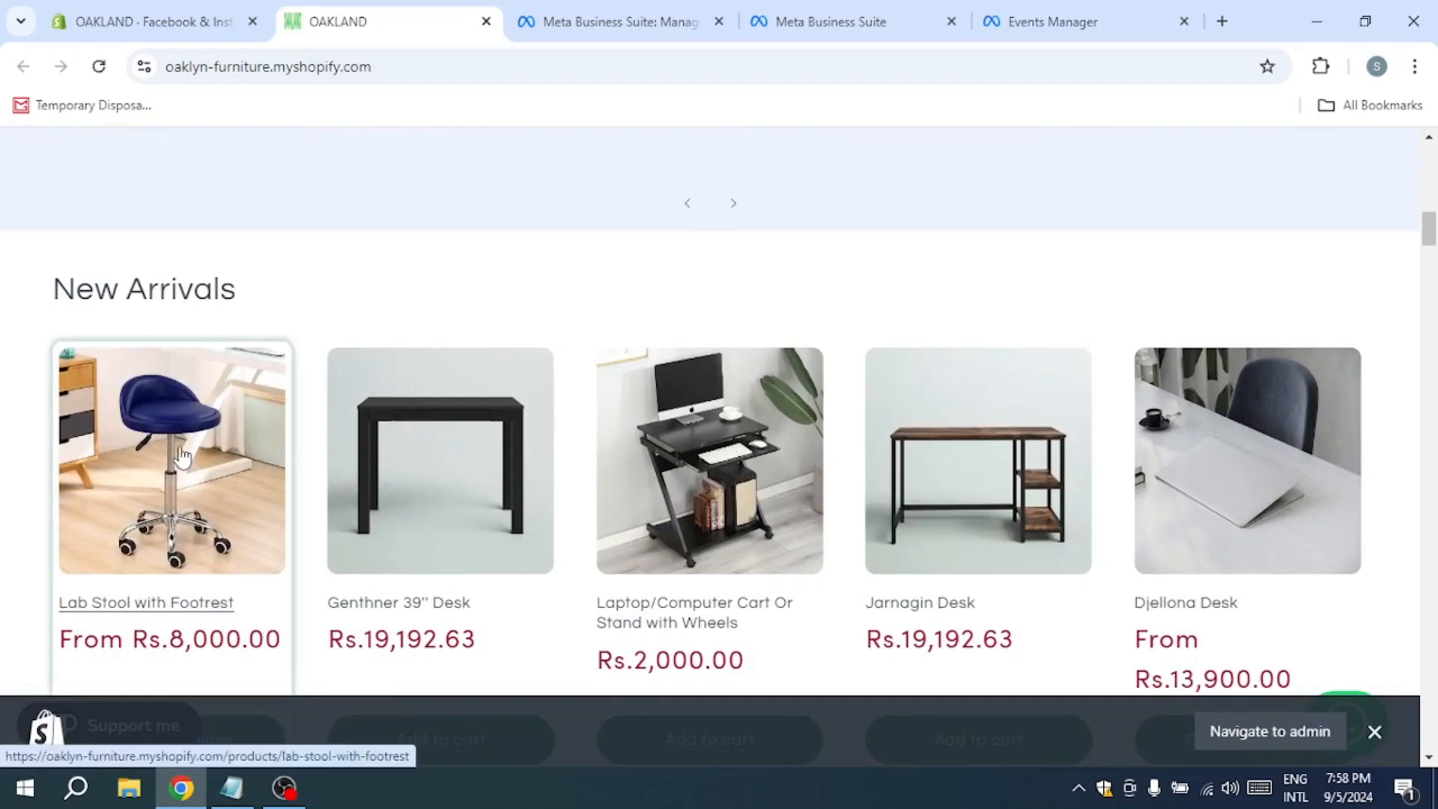
Step: Add the Lab Stool with Footrest to the cart and proceed to checkout
left_click(182, 456)
scroll(1075, 417, "down", 5)
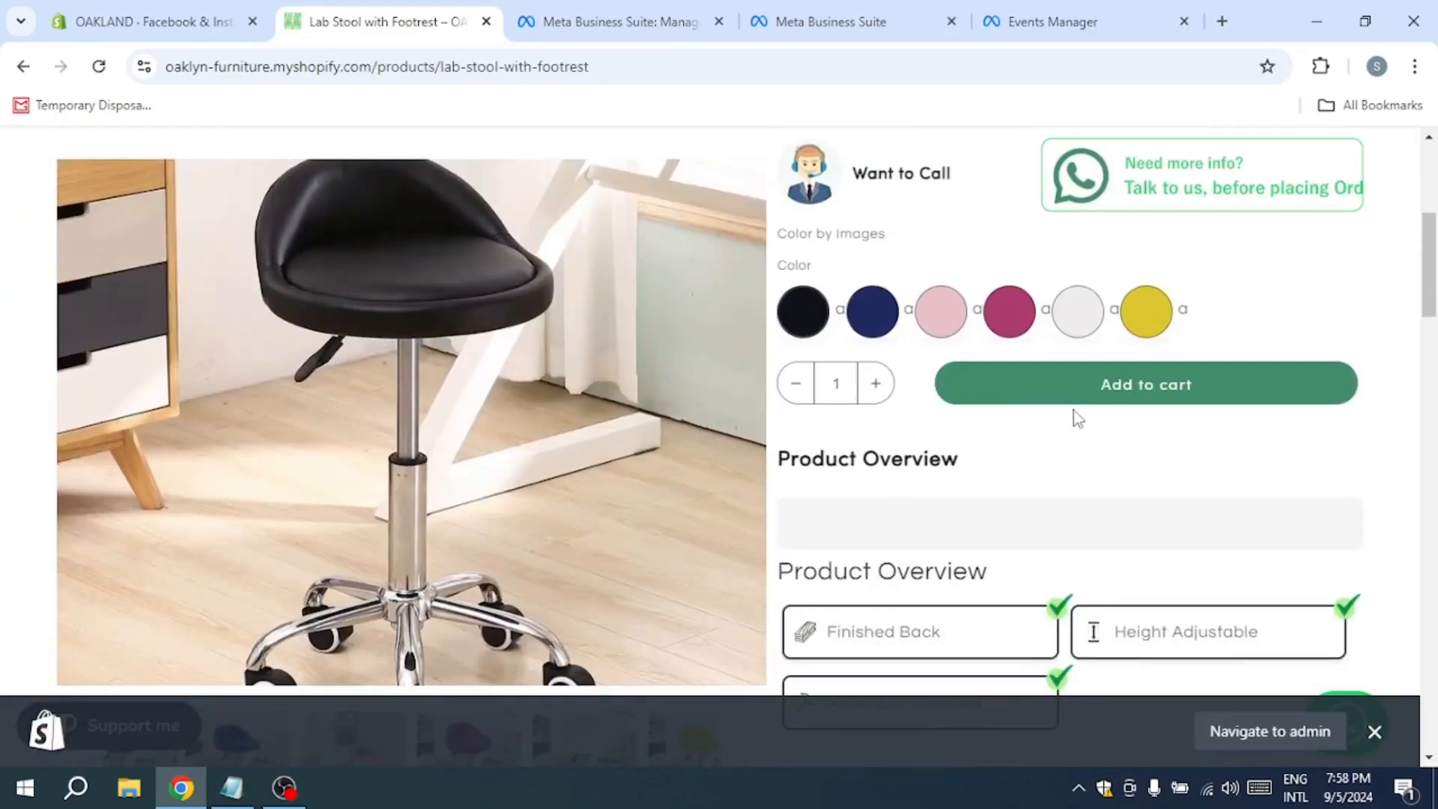
left_click(1084, 393)
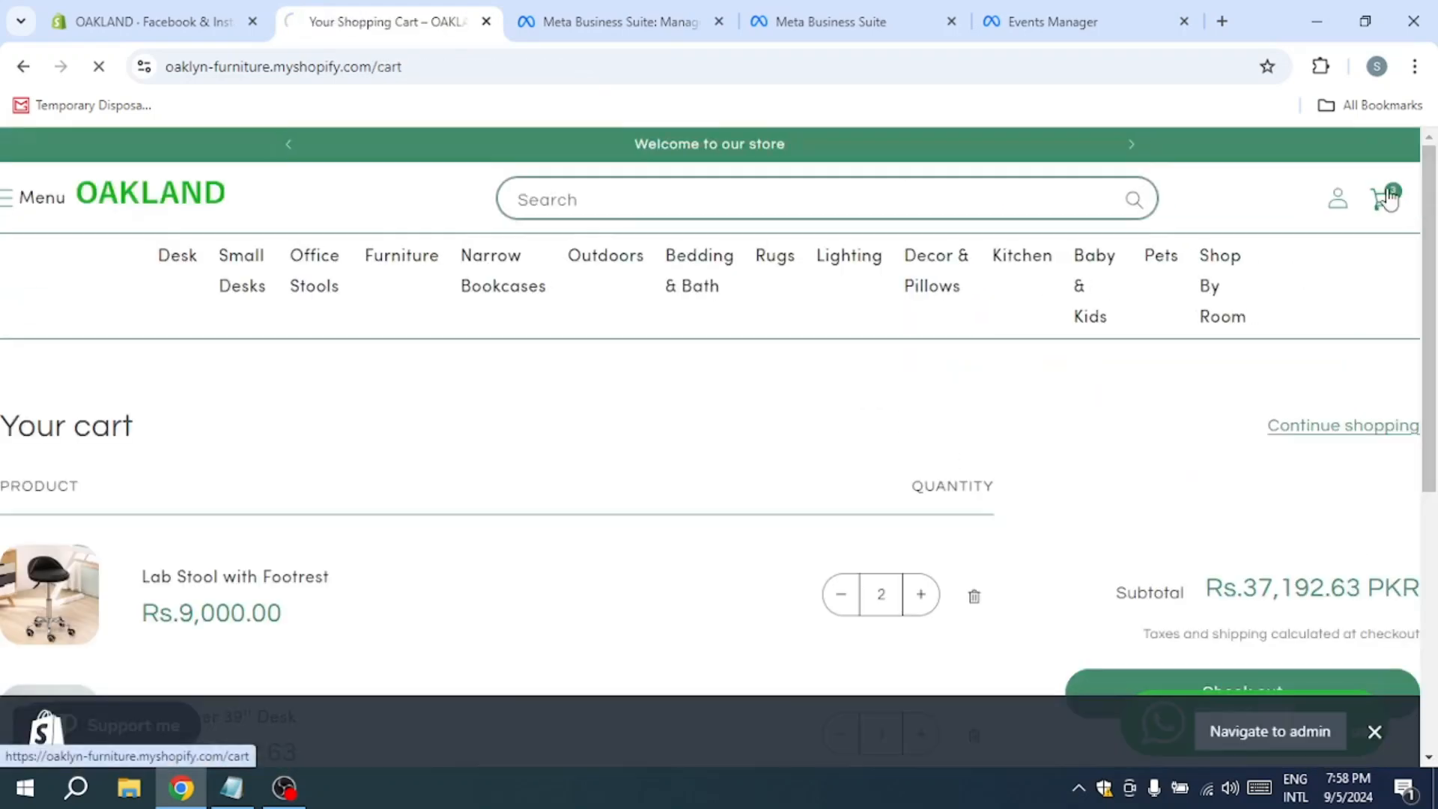
scroll(1247, 558, "down", 3)
left_click(1280, 498)
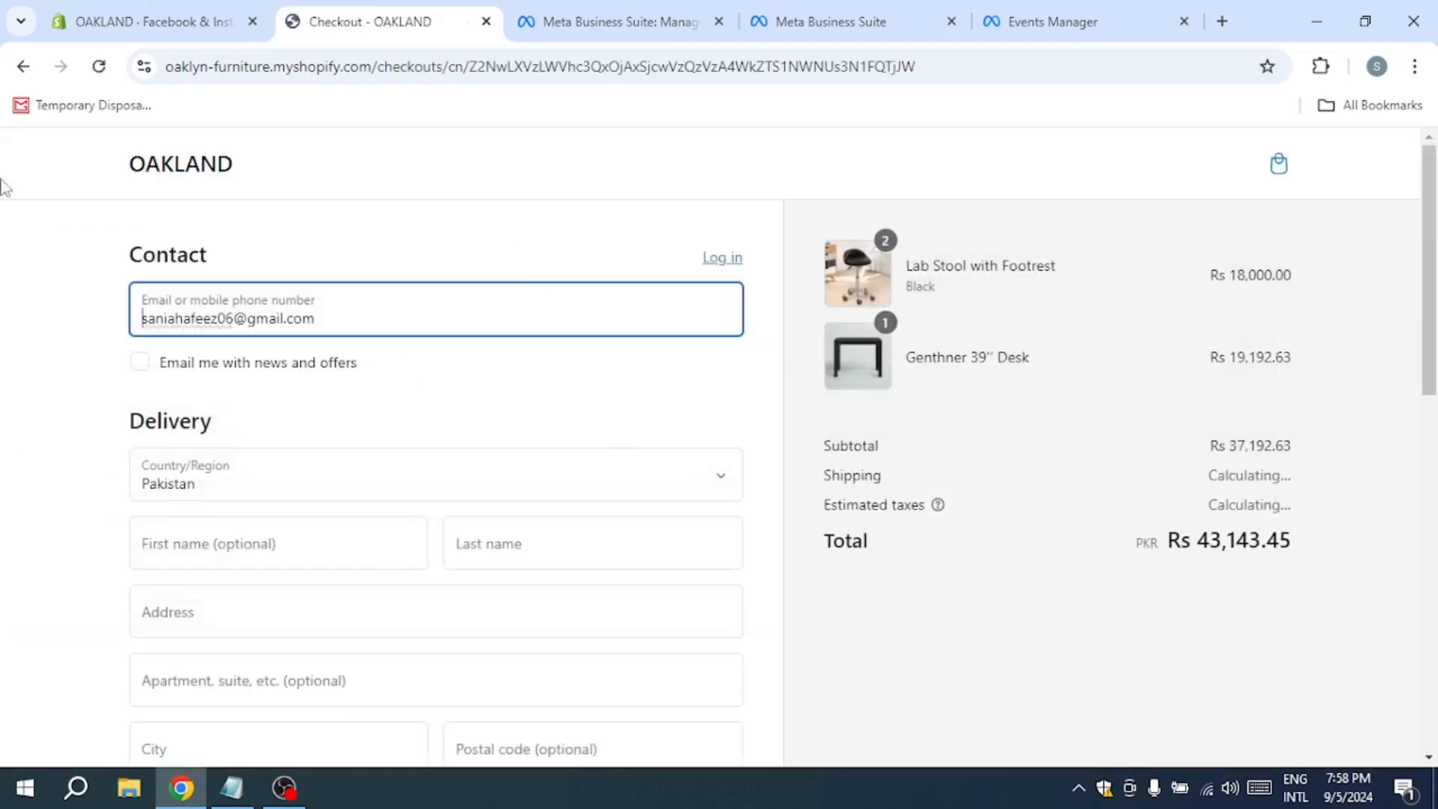
Step: Reload the pixel's overview in Events Manager, check its activity and open its Test events view
left_click(1062, 11)
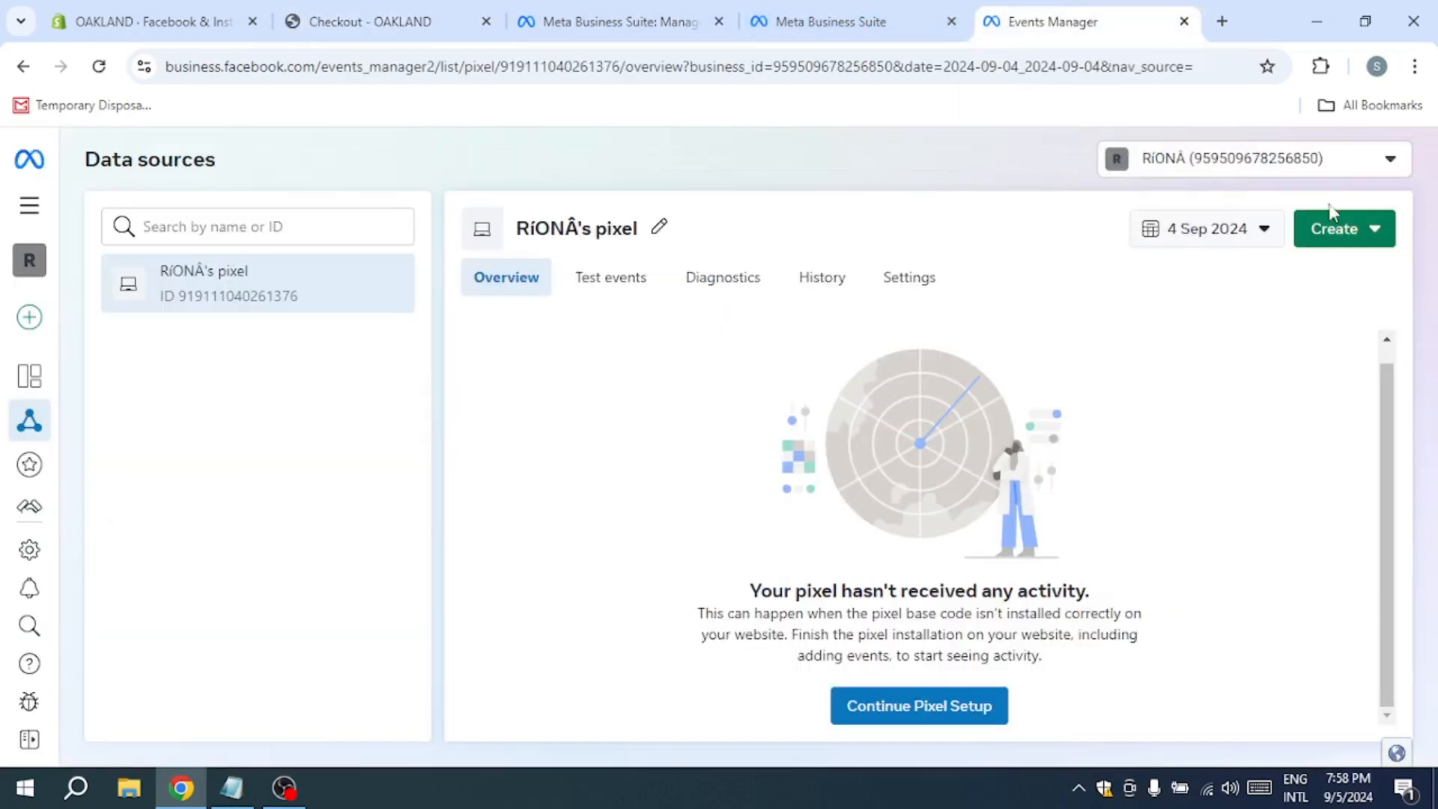
left_click(98, 67)
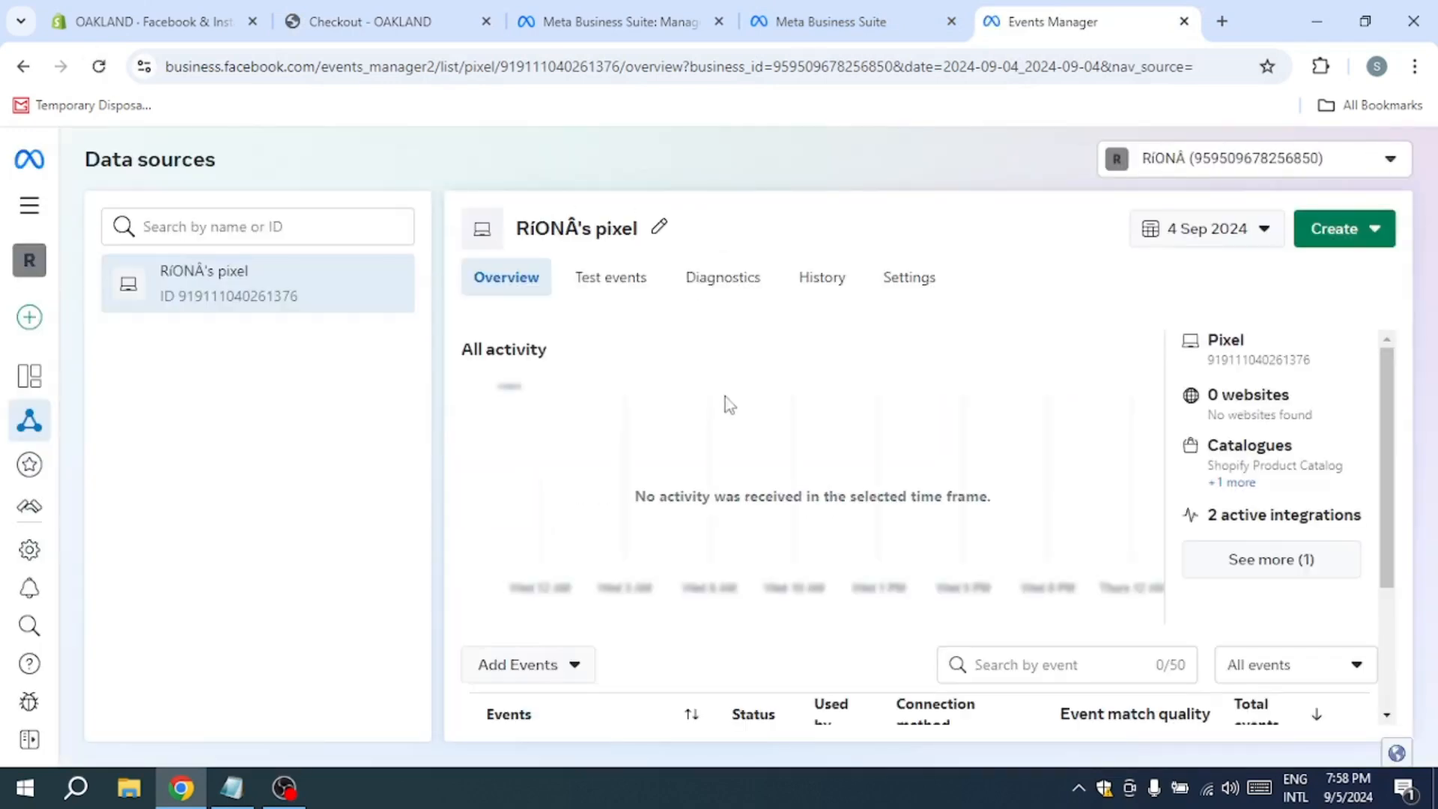
scroll(791, 476, "down", 3)
scroll(795, 465, "up", 3)
left_click(631, 292)
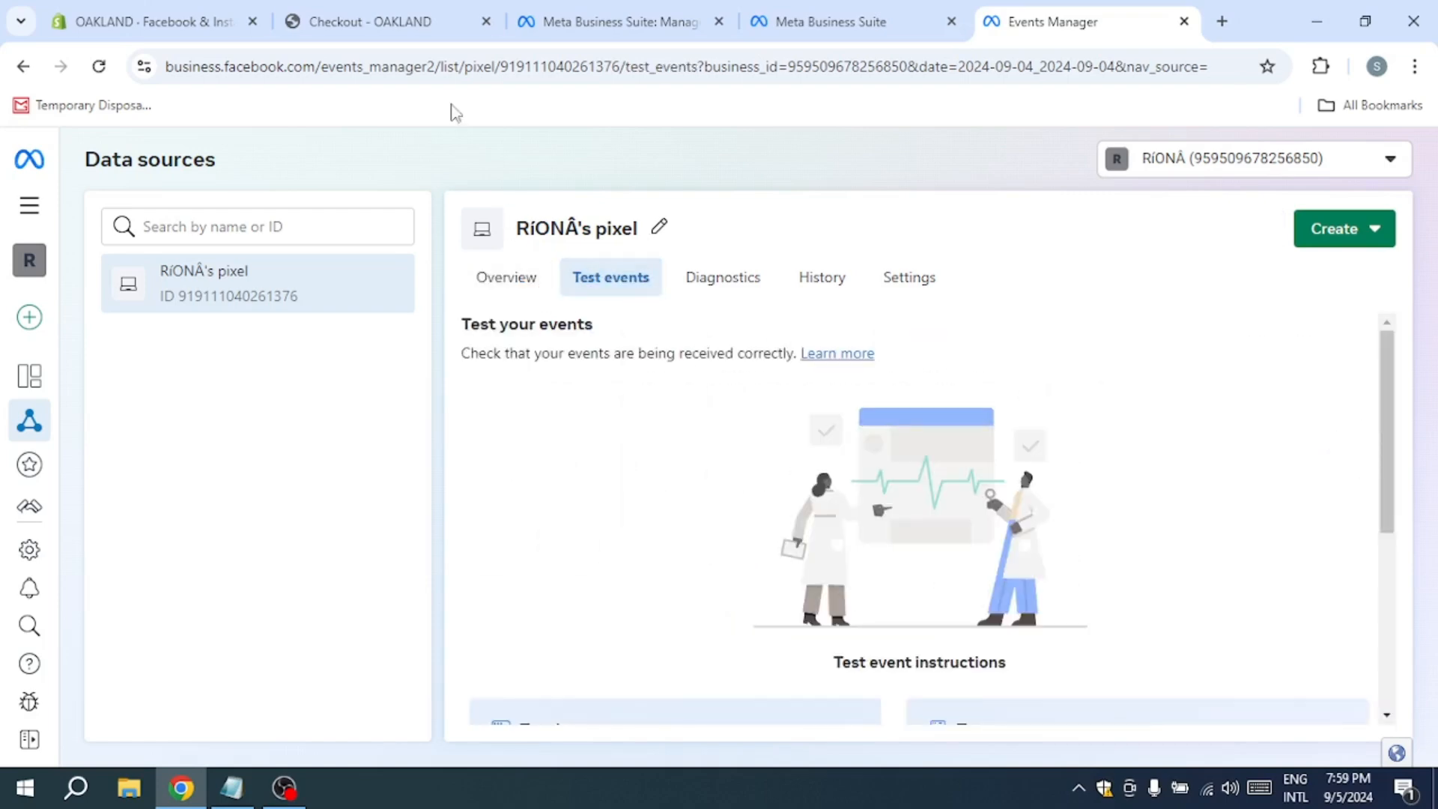
Step: Return from the OAKLAND store's checkout to the New Arrivals products on its home page
left_click(221, 22)
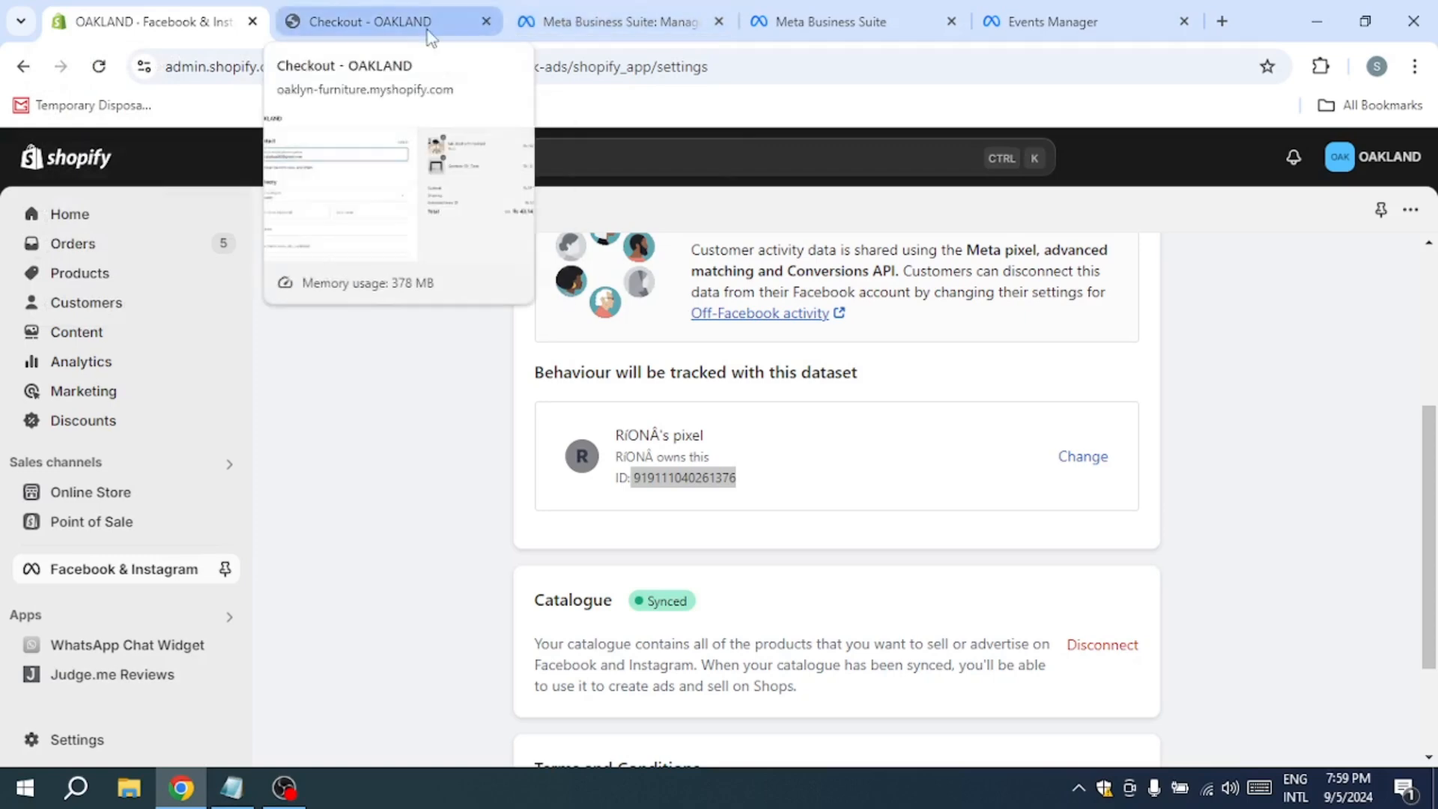
left_click(360, 23)
left_click(23, 66)
left_click(24, 66)
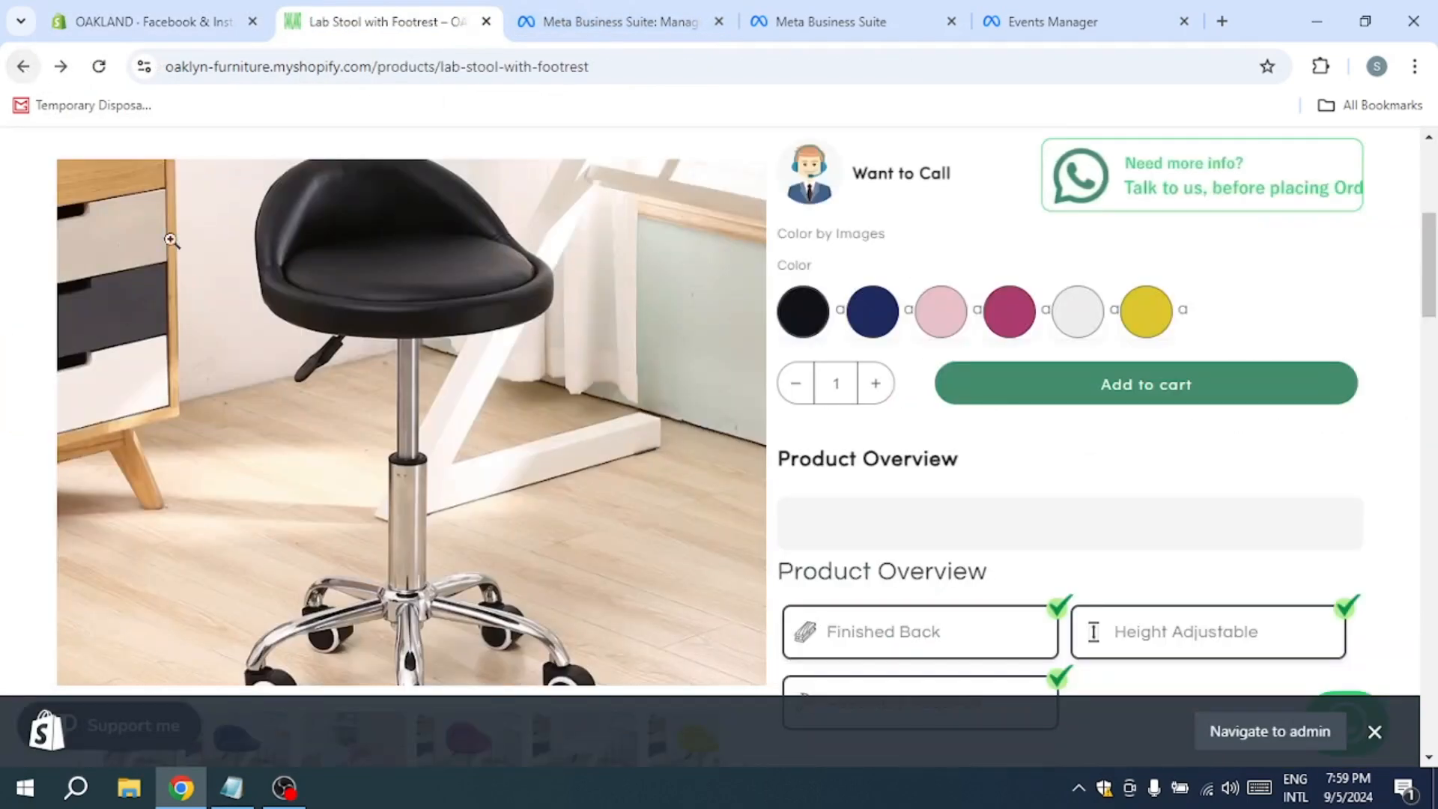
left_click(25, 67)
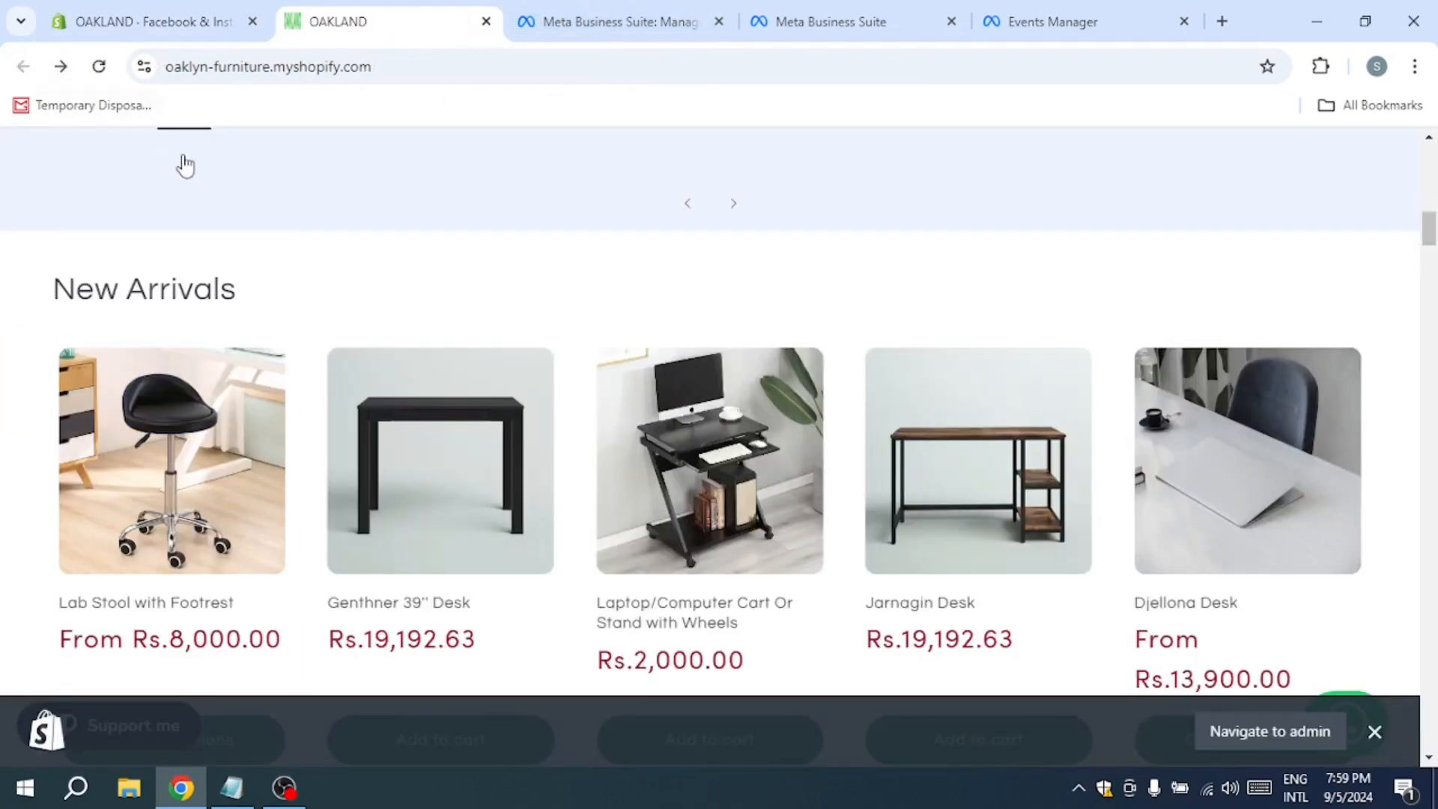
Step: Add the Genthner 39'' Desk to the cart and proceed to checkout
left_click(377, 425)
scroll(1244, 555, "down", 5)
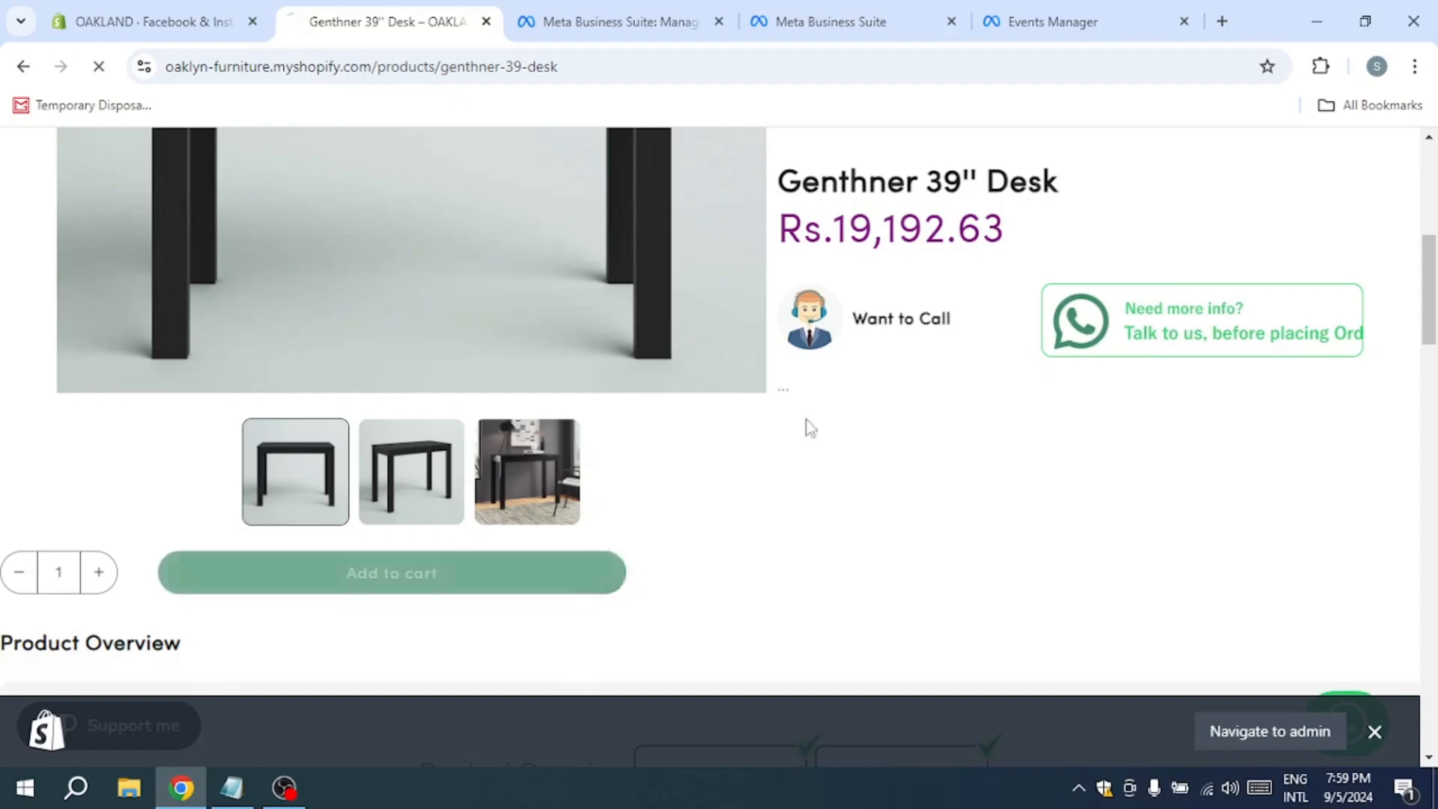
scroll(1244, 555, "down", 3)
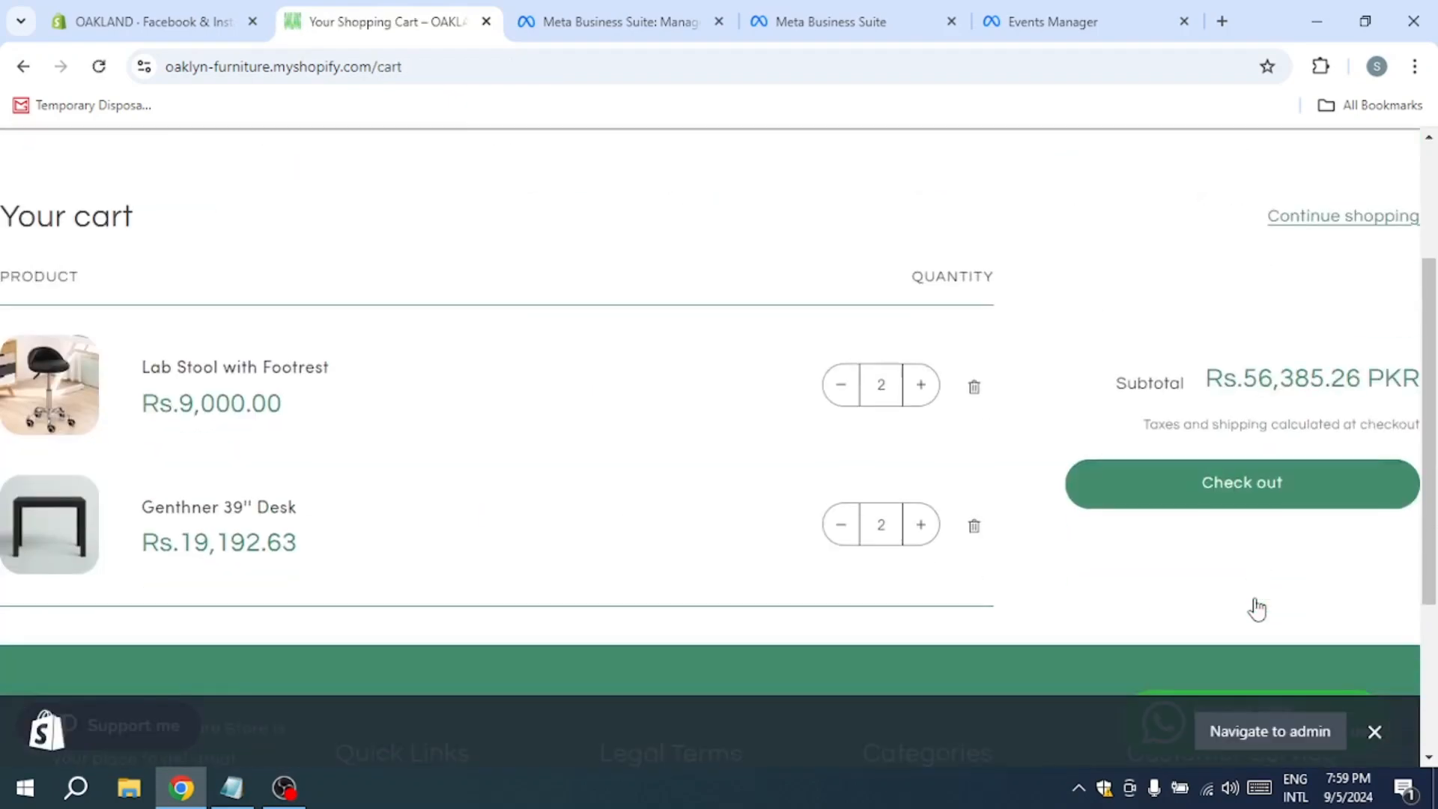
left_click(1272, 509)
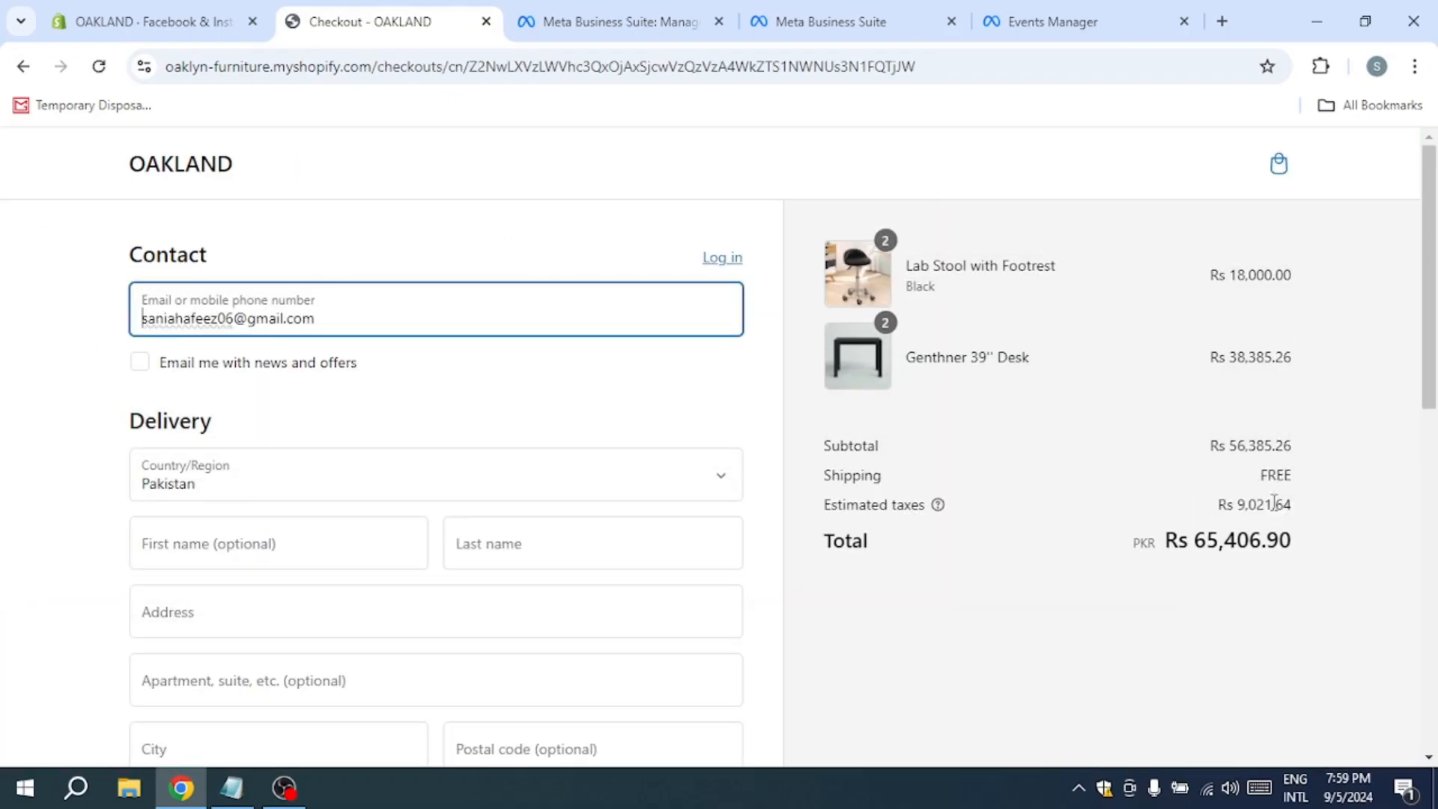
Step: Return to Events Manager and review the test events received from the store
left_click(1049, 21)
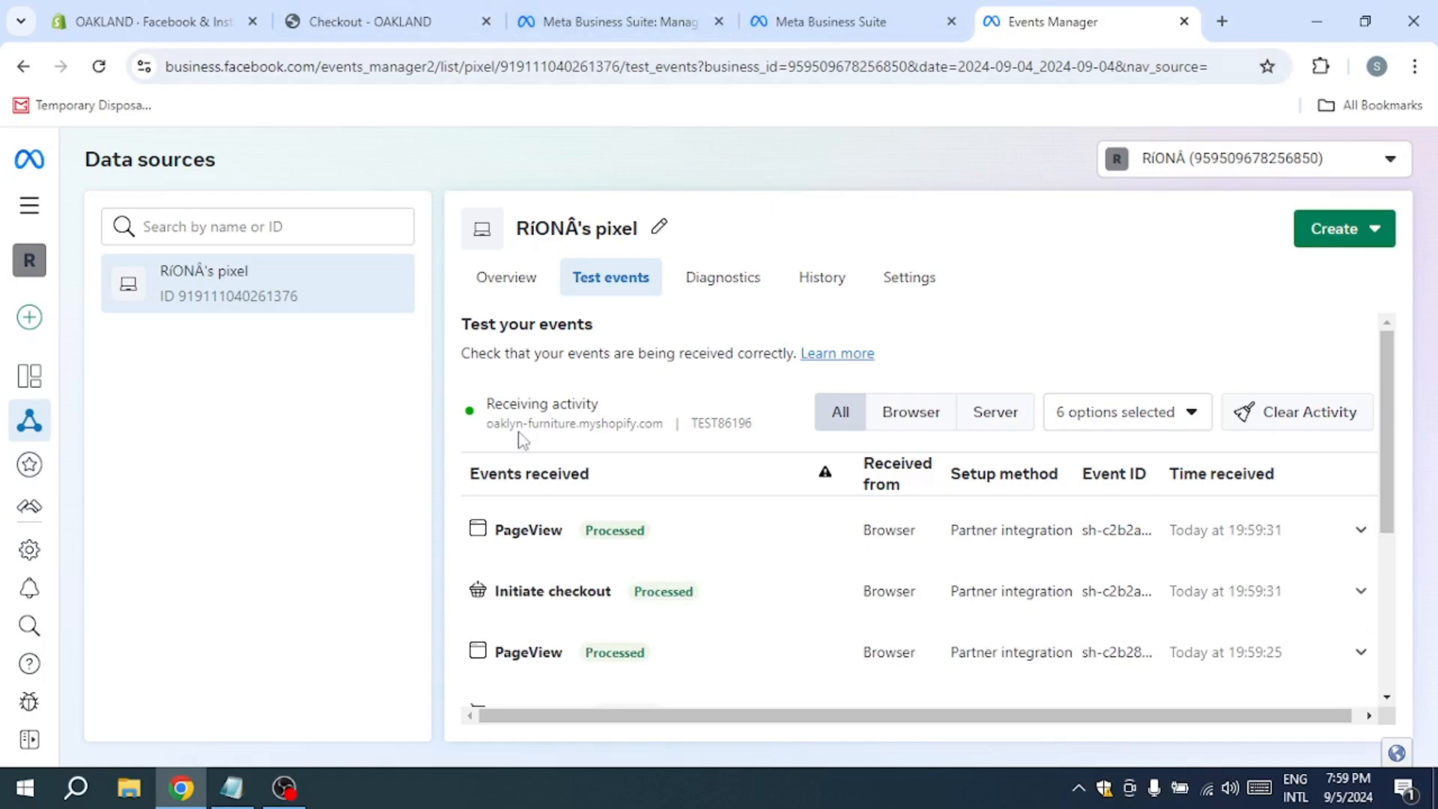
scroll(572, 465, "down", 5)
scroll(559, 497, "up", 5)
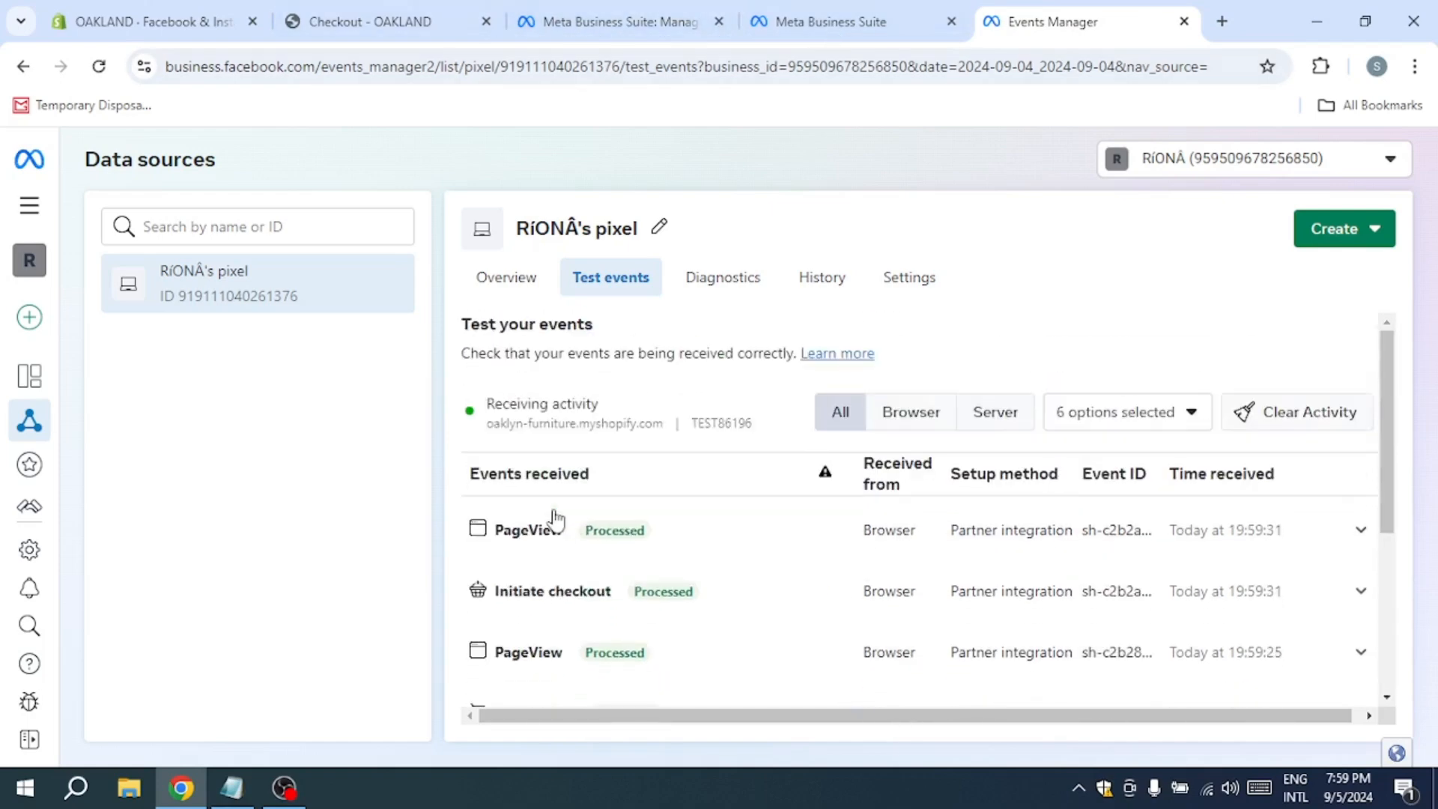